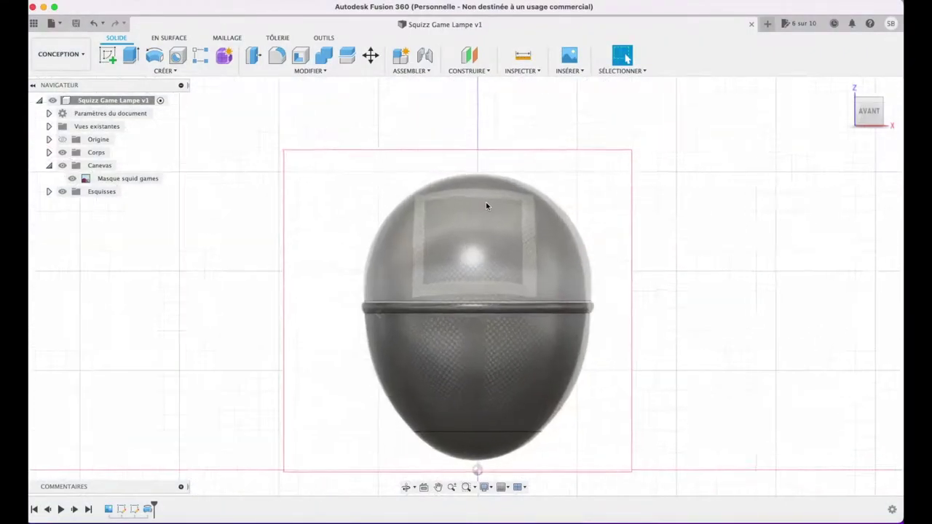
- Save the lamp design under the name 'Squizz Game Lampe v1'
{"action": "scroll", "coordinate": [486, 202], "scroll_direction": "up", "scroll_amount": 3}
- Start a new sketch on the mask's plane using three-point arcs
{"action": "left_click", "coordinate": [49, 152]}
{"action": "left_click", "coordinate": [108, 56]}
{"action": "left_click", "coordinate": [466, 245]}
{"action": "left_click", "coordinate": [165, 71]}
{"action": "left_click", "coordinate": [291, 117]}
{"action": "scroll", "coordinate": [379, 353], "scroll_direction": "up", "scroll_amount": 5}
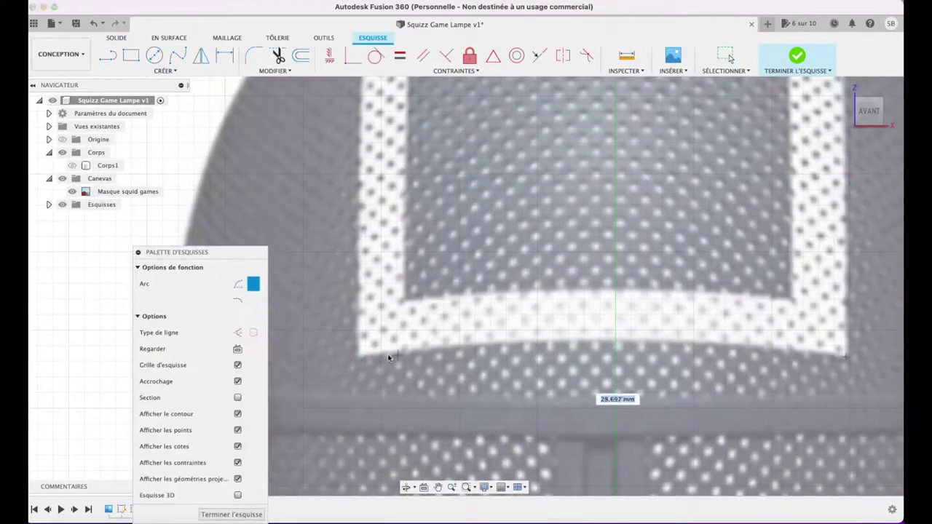
{"action": "scroll", "coordinate": [562, 293], "scroll_direction": "down", "scroll_amount": 5}
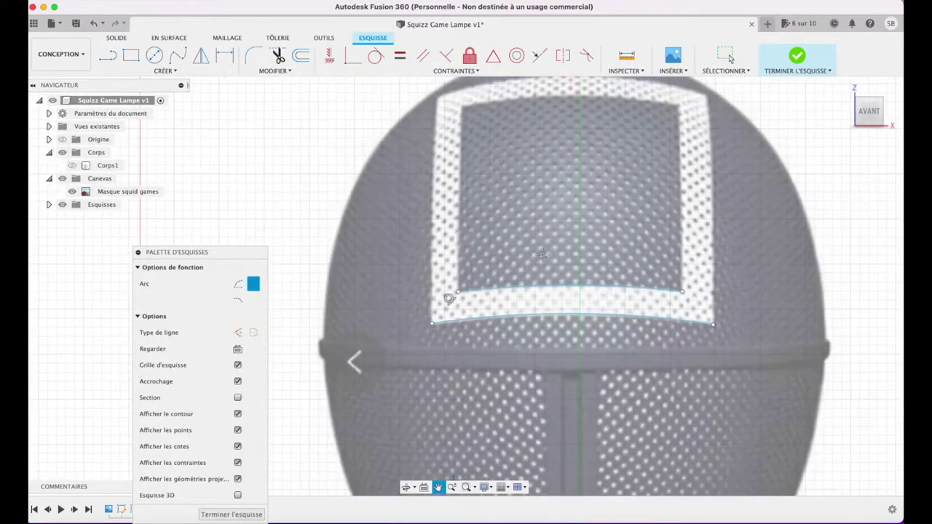
{"action": "scroll", "coordinate": [541, 381], "scroll_direction": "up", "scroll_amount": 5}
- Trace the square window with arced top and bottom edges and straight sides, then finish the sketch
{"action": "left_click", "coordinate": [719, 298]}
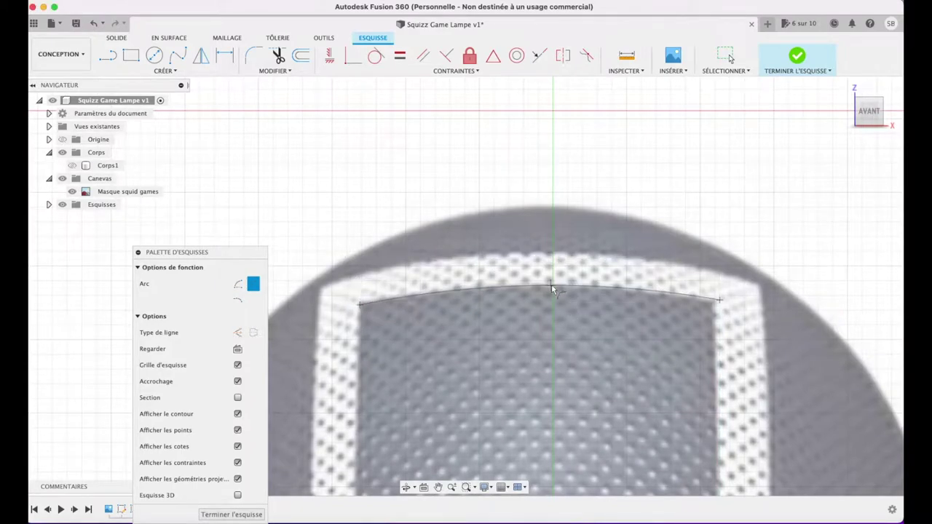
{"action": "left_click", "coordinate": [553, 255]}
{"action": "scroll", "coordinate": [520, 298], "scroll_direction": "down", "scroll_amount": 3}
{"action": "key", "text": "l"}
{"action": "left_click", "coordinate": [442, 299]}
{"action": "left_click", "coordinate": [796, 55]}
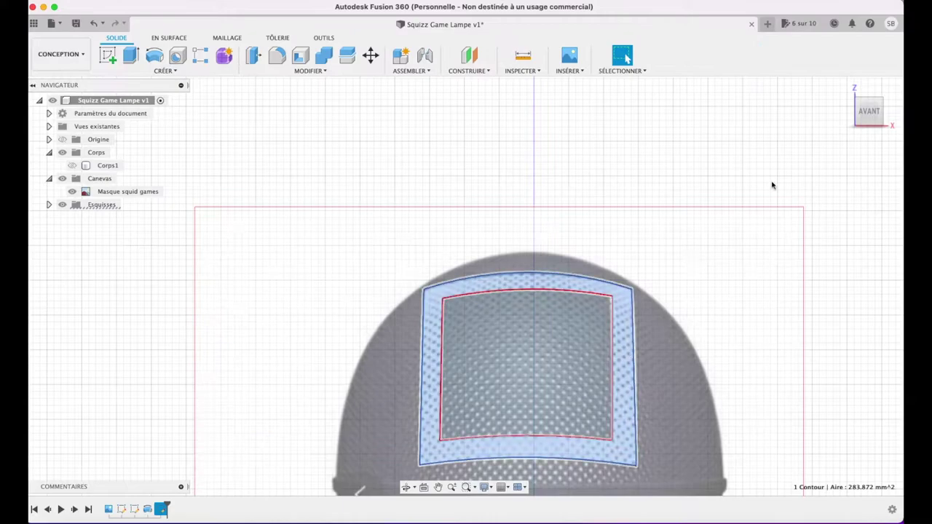
- Extrude the frame profile two-sided (8 mm and -30 mm) as a new body, shelled to 2 mm
{"action": "left_click", "coordinate": [853, 112]}
{"action": "key", "text": "e"}
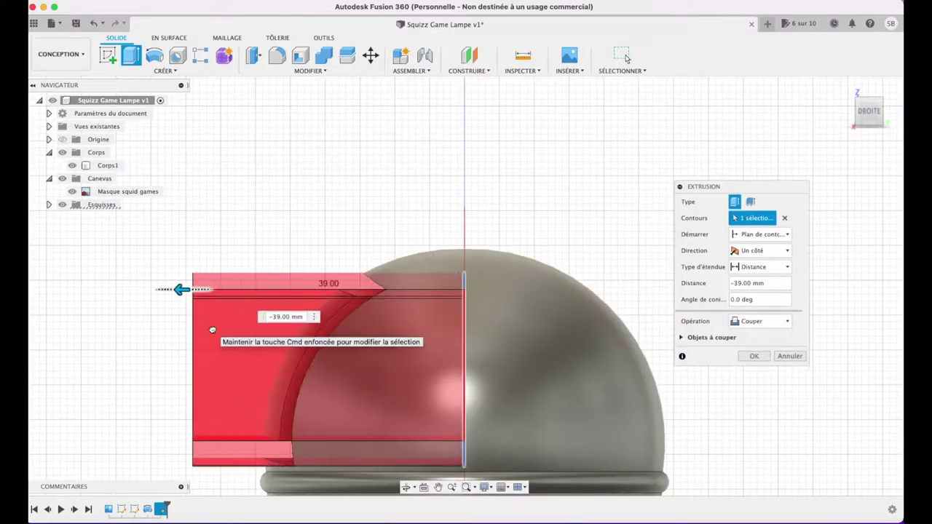
{"action": "type", "text": "8"}
{"action": "key", "text": "Tab"}
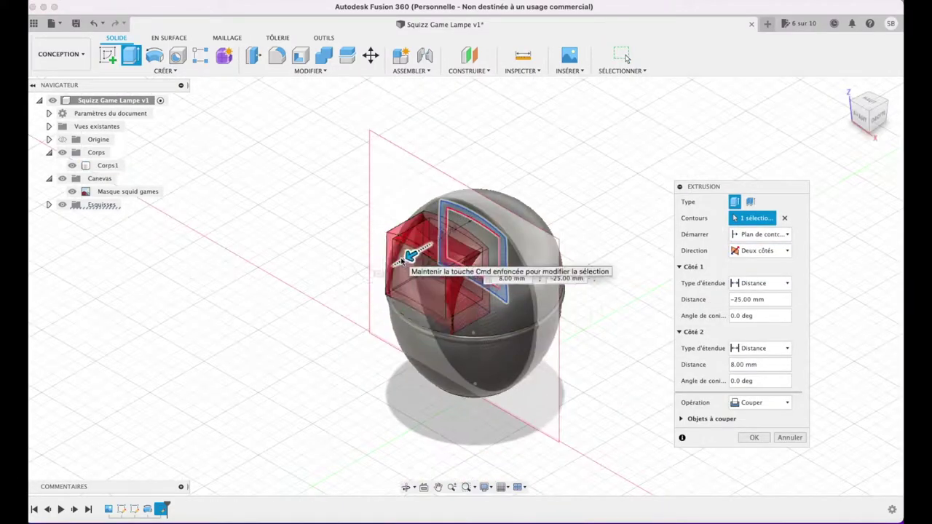
{"action": "type", "text": "-30"}
{"action": "left_click", "coordinate": [745, 451]}
{"action": "key", "text": "Return"}
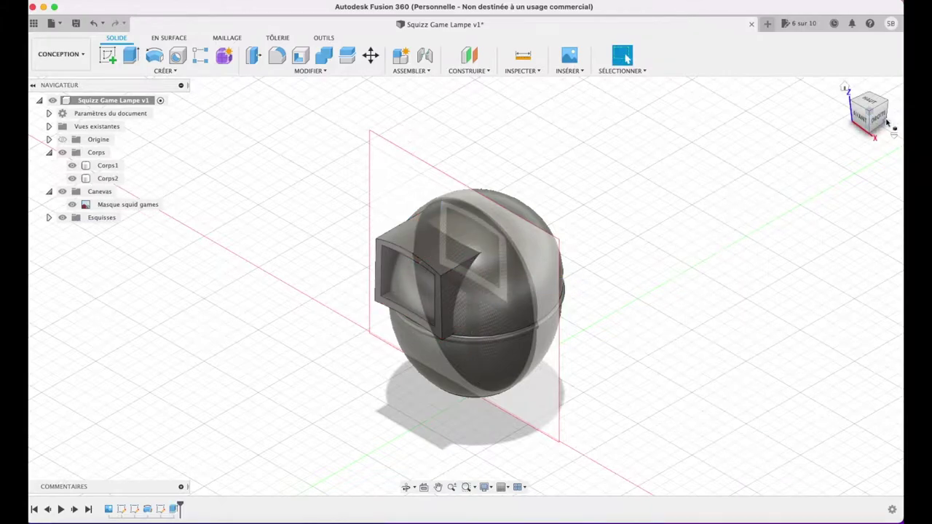
{"action": "type", "text": "2"}
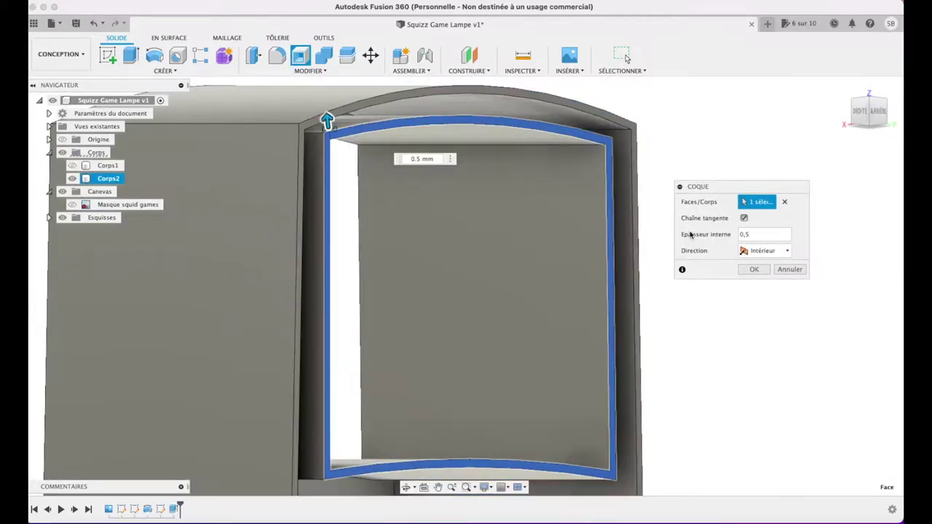
{"action": "key", "text": "Return"}
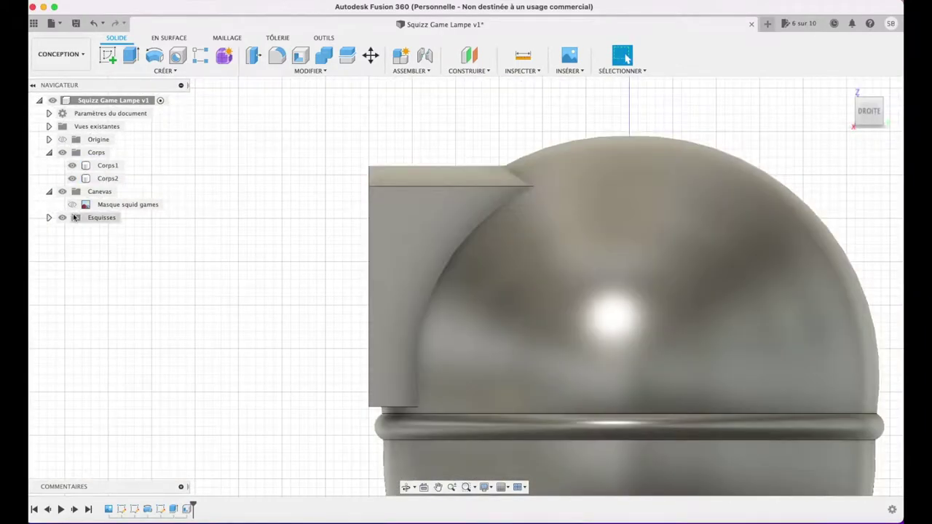
- Rotate the window box Corps2 to match the upper shell's tilt
{"action": "left_click", "coordinate": [845, 88]}
{"action": "left_click", "coordinate": [879, 116]}
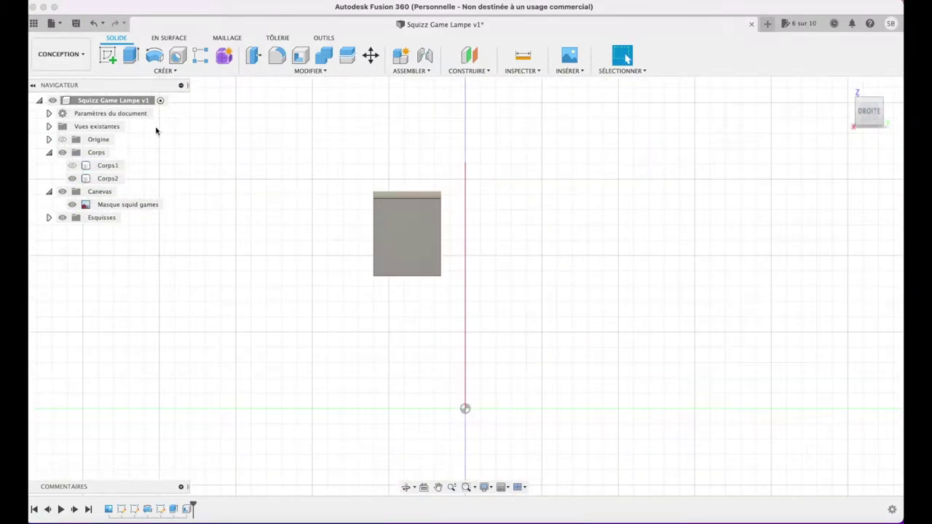
{"action": "left_click", "coordinate": [109, 178]}
{"action": "key", "text": "m"}
{"action": "left_click", "coordinate": [754, 398]}
{"action": "left_click", "coordinate": [844, 89]}
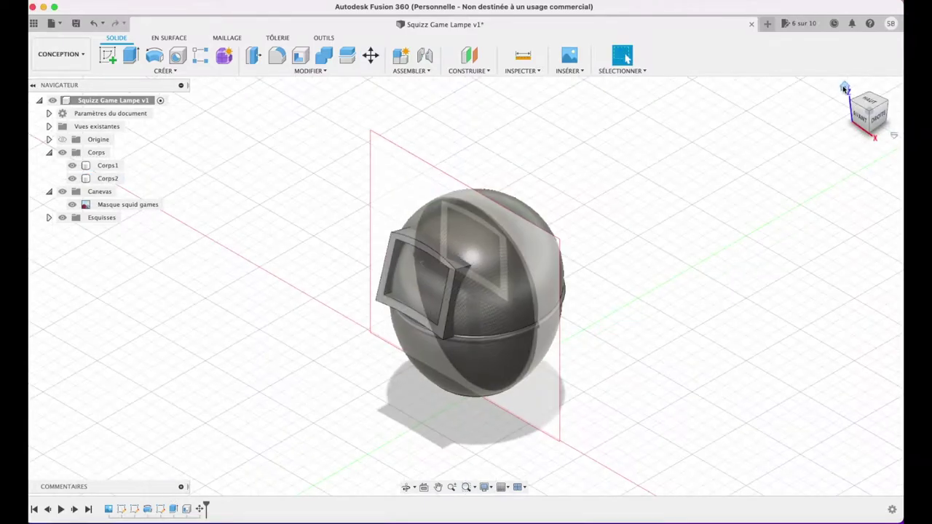
{"action": "left_click", "coordinate": [877, 116]}
{"action": "left_click", "coordinate": [62, 54]}
{"action": "left_click", "coordinate": [67, 119]}
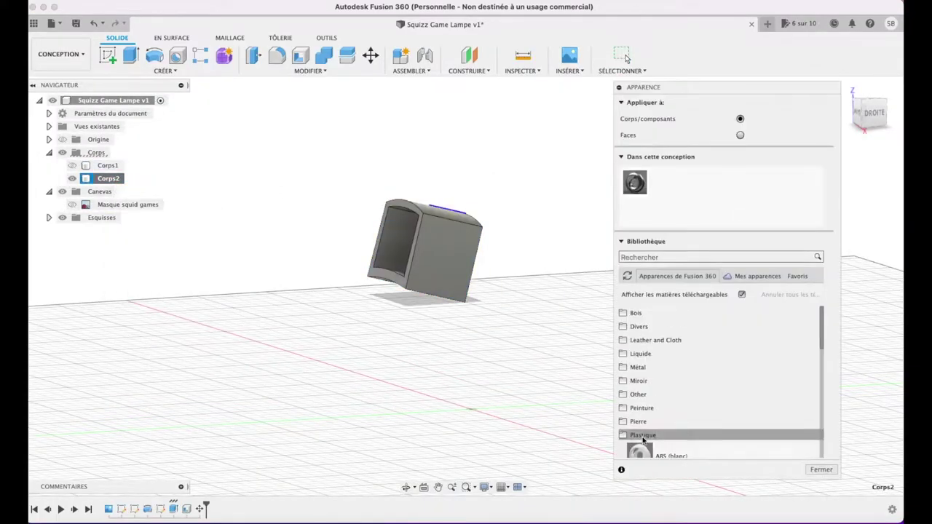
- Apply white ABS plastic to Corps2 and cut its two selected faces back 13 mm
{"action": "left_click_drag", "start_coordinate": [640, 448], "coordinate": [662, 182]}
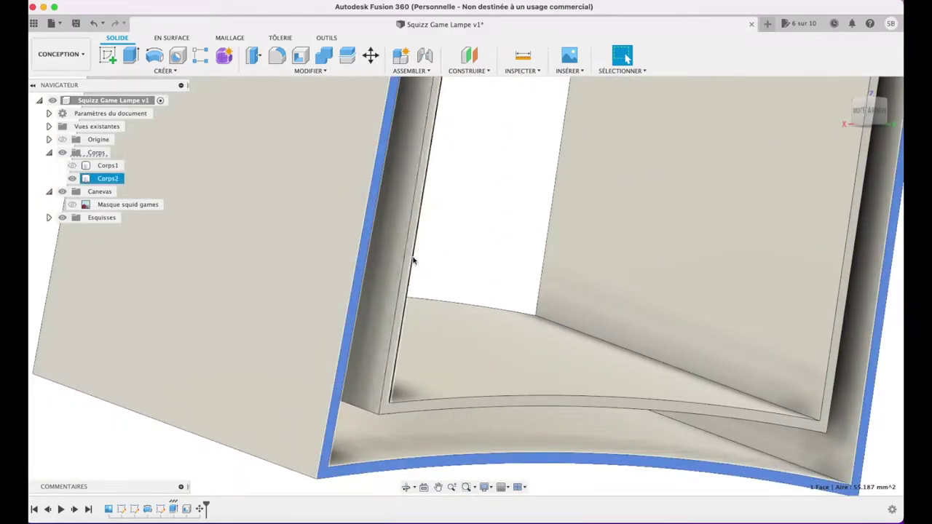
{"action": "key", "text": "e"}
{"action": "scroll", "coordinate": [538, 204], "scroll_direction": "down", "scroll_amount": 3}
{"action": "left_click_drag", "start_coordinate": [451, 218], "coordinate": [406, 221]}
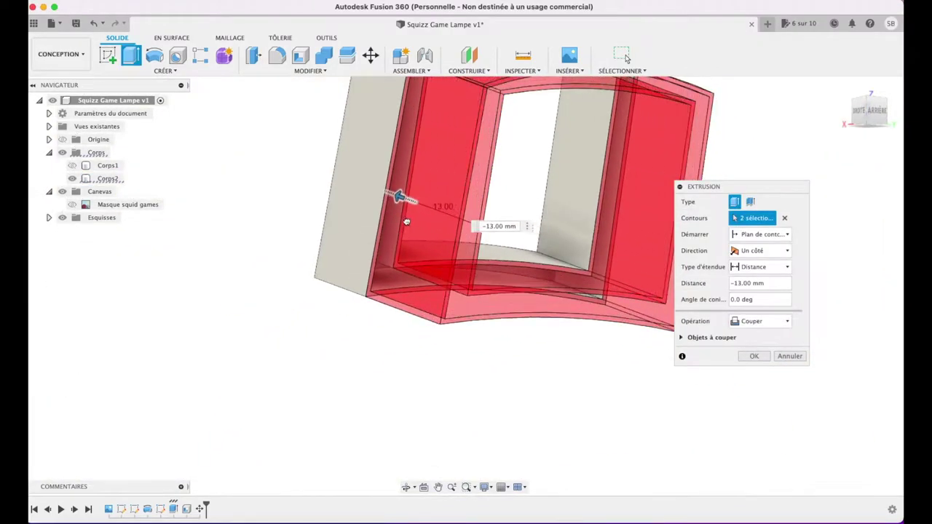
{"action": "key", "text": "Return"}
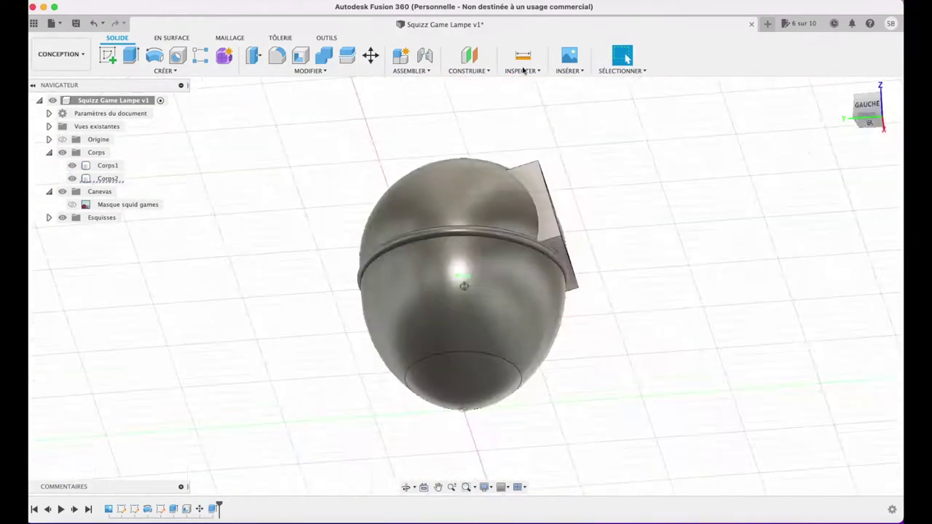
- Sketch a 20 mm circle on the lamp's underside and extrude it
{"action": "left_click", "coordinate": [858, 92]}
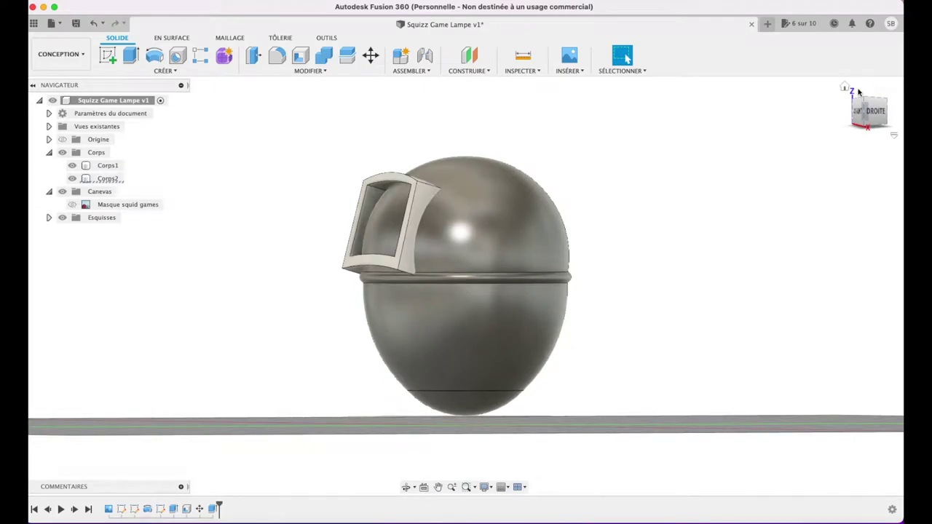
{"action": "left_click", "coordinate": [859, 91]}
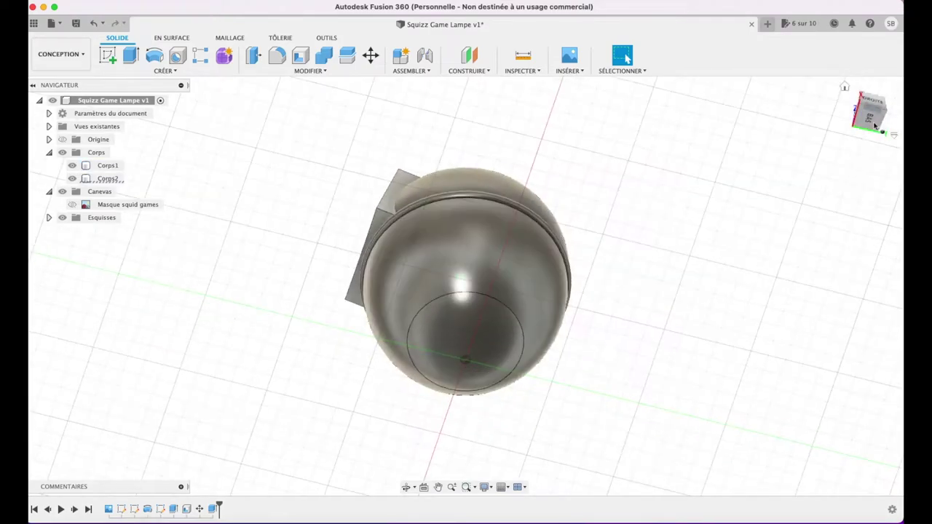
{"action": "left_click", "coordinate": [108, 55]}
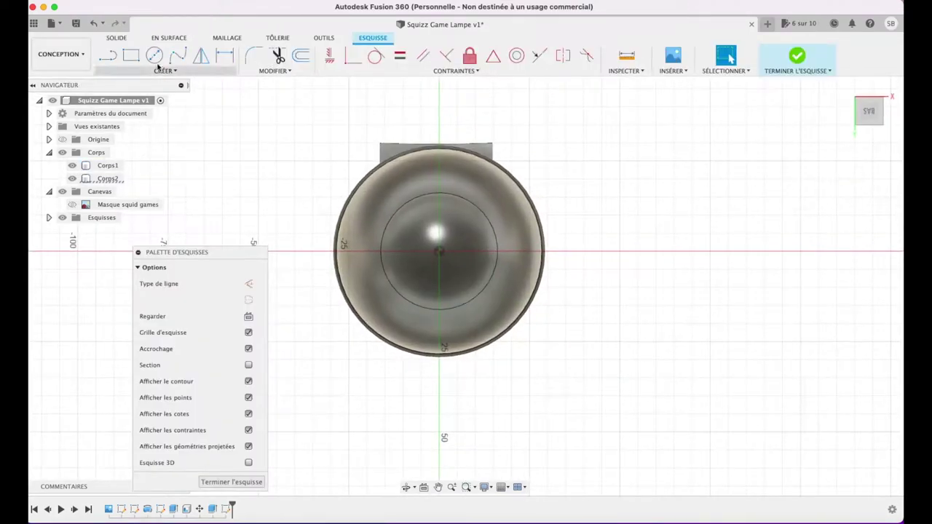
{"action": "left_click", "coordinate": [474, 259]}
{"action": "key", "text": "e"}
{"action": "key", "text": "Return"}
- Turn to the front view and start a new sketch on the lamp face
{"action": "left_click", "coordinate": [846, 90]}
{"action": "scroll", "coordinate": [483, 352], "scroll_direction": "up", "scroll_amount": 5}
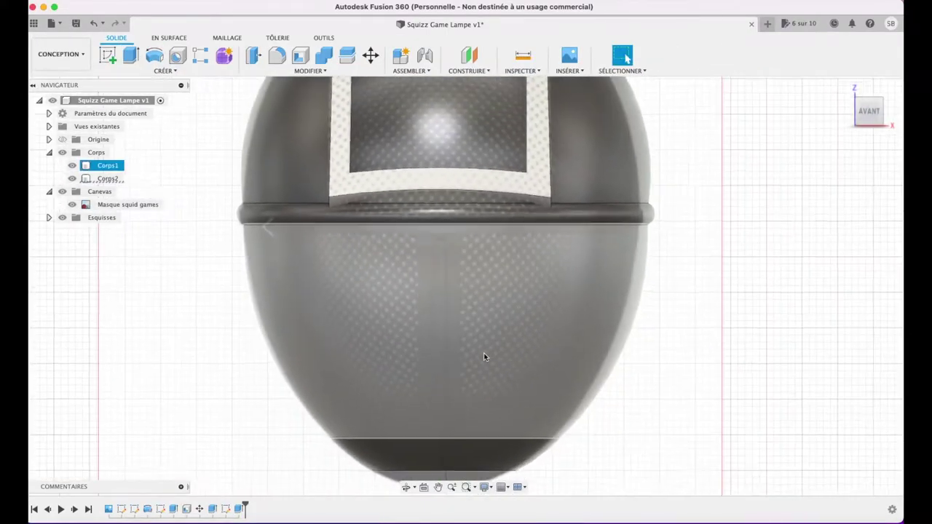
{"action": "scroll", "coordinate": [769, 368], "scroll_direction": "up", "scroll_amount": 3}
{"action": "left_click", "coordinate": [472, 281]}
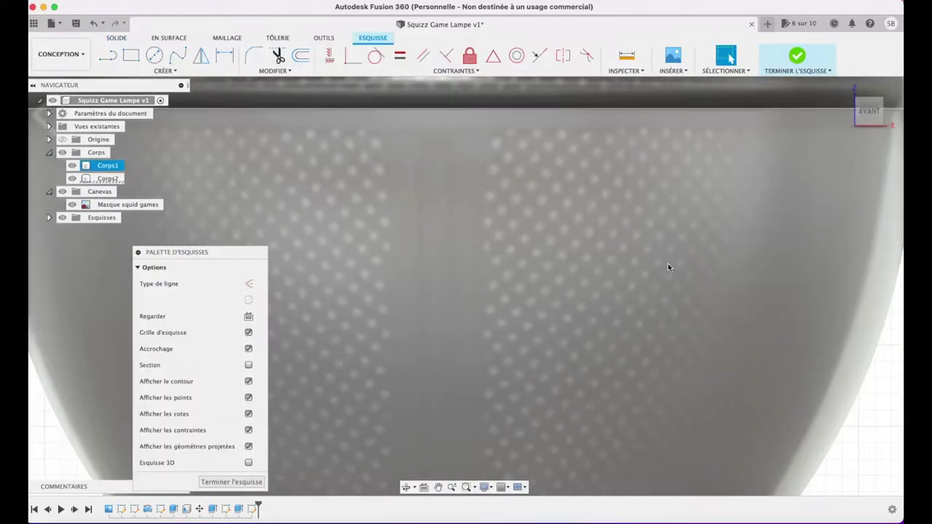
- Restart the sketch on the lamp face and trace the lower shell's curved outline with arcs and lines
{"action": "left_click", "coordinate": [797, 56]}
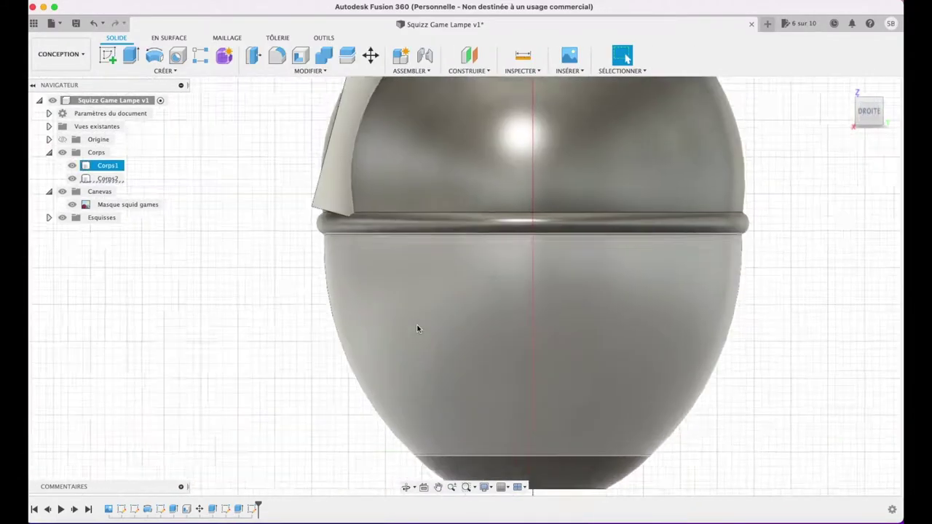
{"action": "left_click", "coordinate": [107, 55]}
{"action": "left_click", "coordinate": [426, 281]}
{"action": "left_click", "coordinate": [164, 71]}
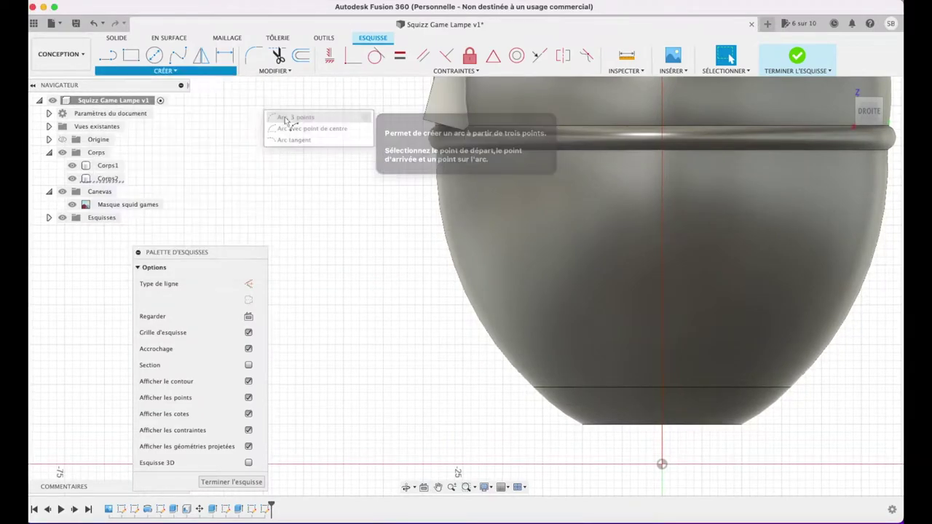
{"action": "left_click", "coordinate": [281, 116]}
{"action": "scroll", "coordinate": [437, 153], "scroll_direction": "up", "scroll_amount": 5}
{"action": "scroll", "coordinate": [437, 153], "scroll_direction": "down", "scroll_amount": 5}
{"action": "middle_click_drag", "start_coordinate": [553, 356], "coordinate": [515, 335]}
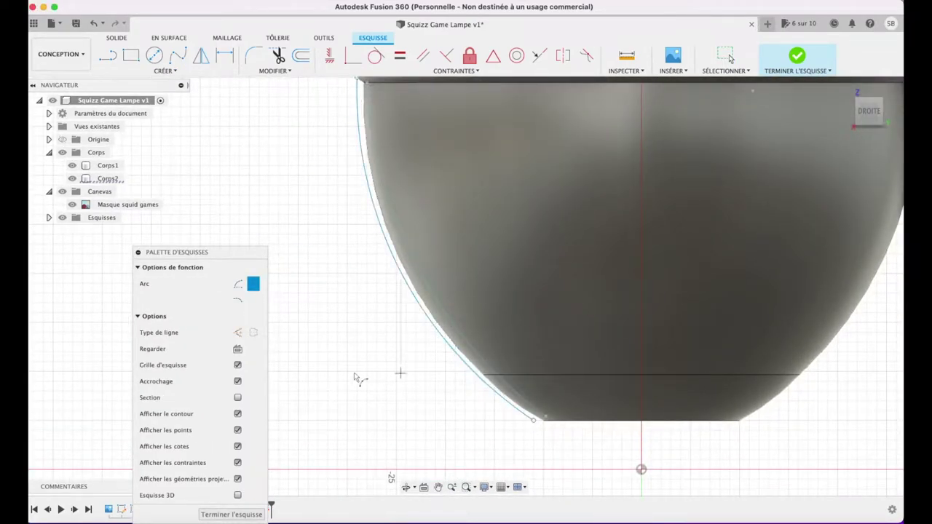
{"action": "scroll", "coordinate": [547, 426], "scroll_direction": "up", "scroll_amount": 4}
{"action": "left_click", "coordinate": [544, 419]}
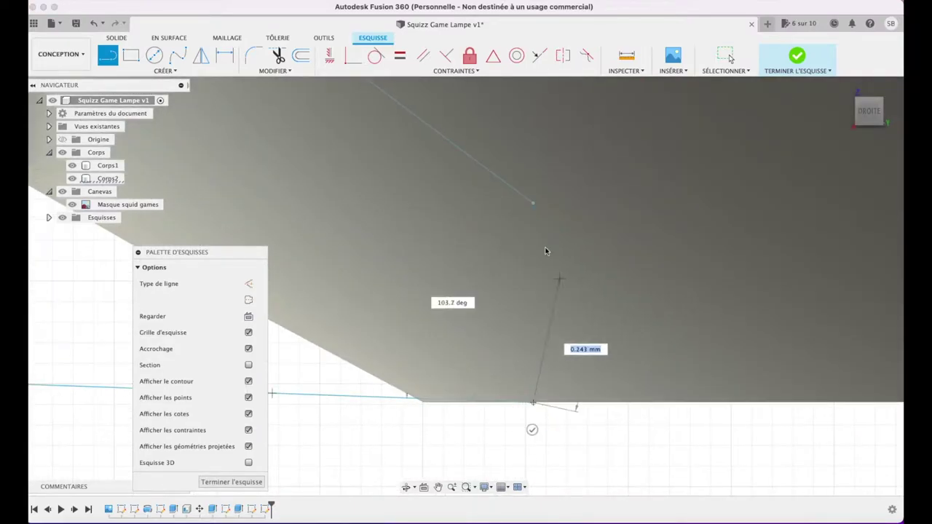
{"action": "key", "text": "Escape"}
- Cancel the premature extrusion and return to editing the strip sketch from below
{"action": "scroll", "coordinate": [422, 380], "scroll_direction": "down", "scroll_amount": 3}
{"action": "key", "text": "Escape"}
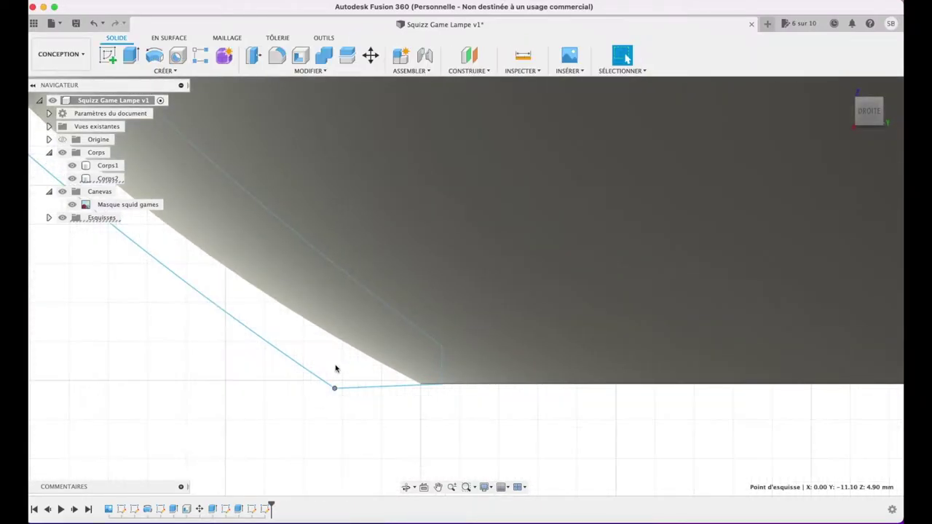
{"action": "scroll", "coordinate": [335, 386], "scroll_direction": "down", "scroll_amount": 3}
{"action": "key", "text": "e"}
{"action": "scroll", "coordinate": [451, 487], "scroll_direction": "up", "scroll_amount": 3}
{"action": "key", "text": "Escape"}
{"action": "key", "text": "ctrl+z"}
{"action": "key", "text": "l"}
{"action": "left_click", "coordinate": [93, 23]}
{"action": "left_click", "coordinate": [93, 24]}
{"action": "left_click", "coordinate": [93, 23]}
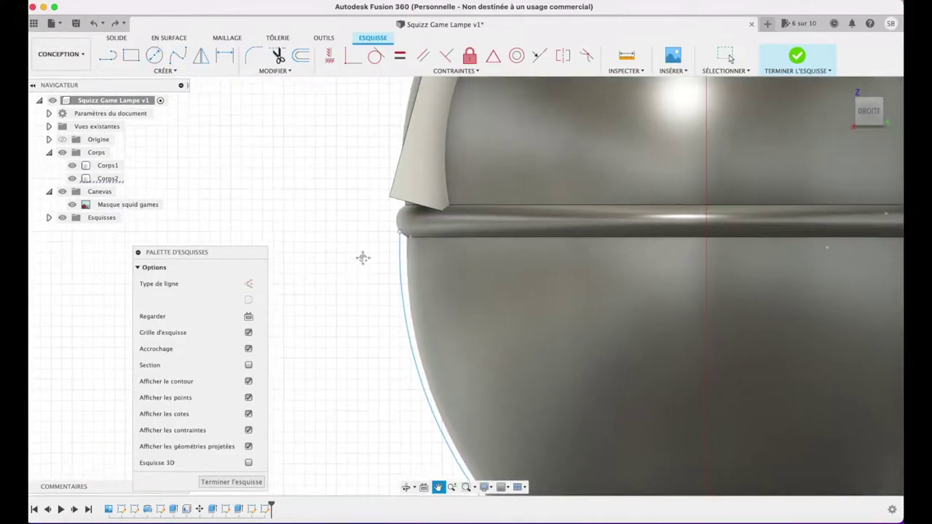
- Complete the strip with arcs and preview it as a -5 mm cut extrusion
{"action": "left_click", "coordinate": [164, 71]}
{"action": "left_click", "coordinate": [114, 116]}
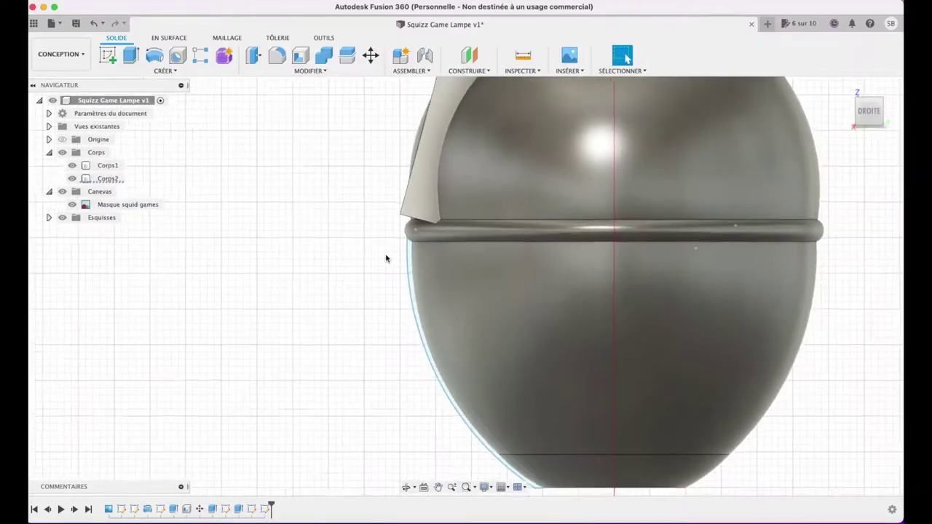
{"action": "key", "text": "e"}
{"action": "scroll", "coordinate": [490, 314], "scroll_direction": "up", "scroll_amount": 3}
{"action": "left_click", "coordinate": [761, 250]}
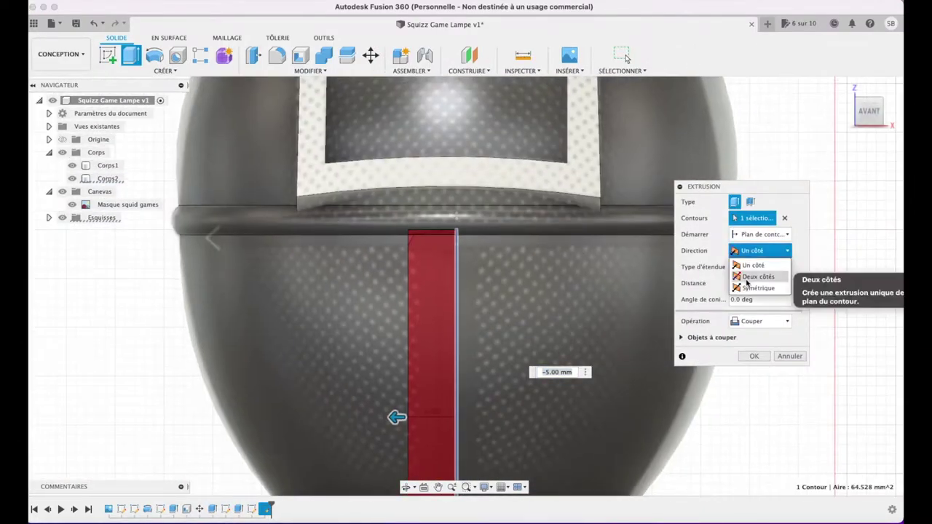
- Confirm the strip cut on both sides and combine the bodies, leaving Corps1 and Corps2
{"action": "left_click", "coordinate": [757, 273]}
{"action": "left_click", "coordinate": [754, 438]}
{"action": "key", "text": "m"}
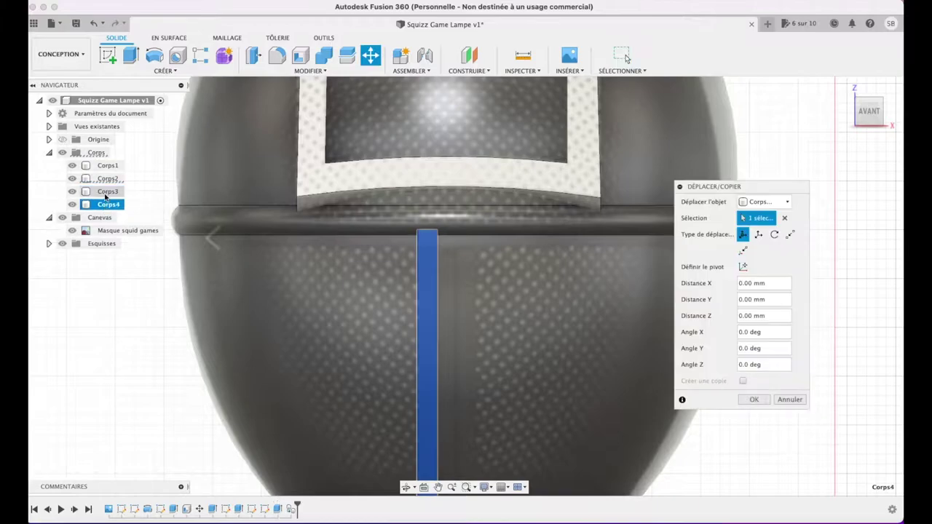
{"action": "scroll", "coordinate": [430, 379], "scroll_direction": "down", "scroll_amount": 5}
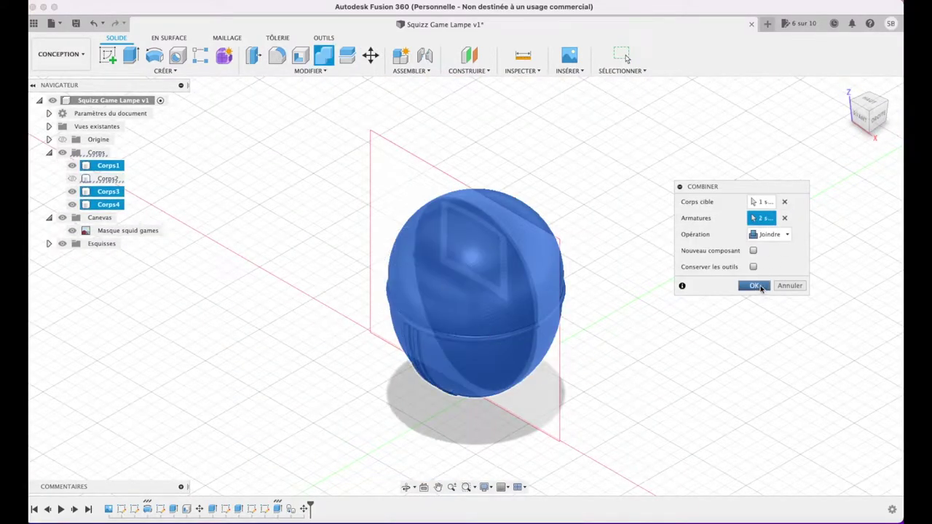
{"action": "left_click", "coordinate": [761, 287]}
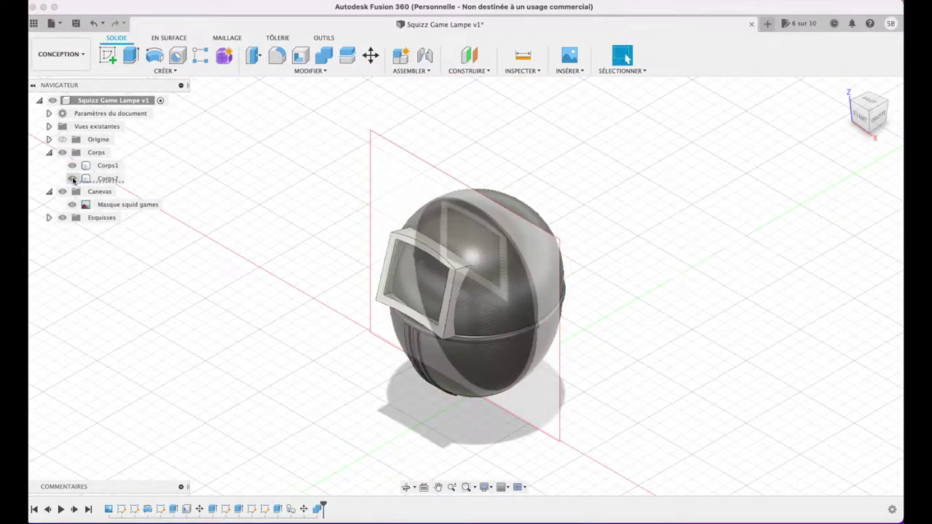
- Show Corps2 again and pick the lamp's front face for a new sketch
{"action": "left_click", "coordinate": [72, 179]}
{"action": "left_click", "coordinate": [102, 179]}
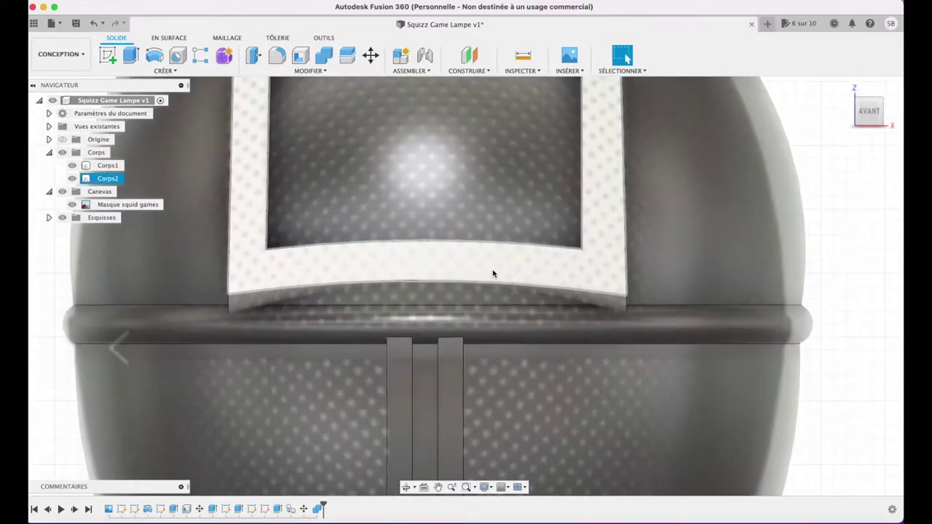
{"action": "key", "text": "m"}
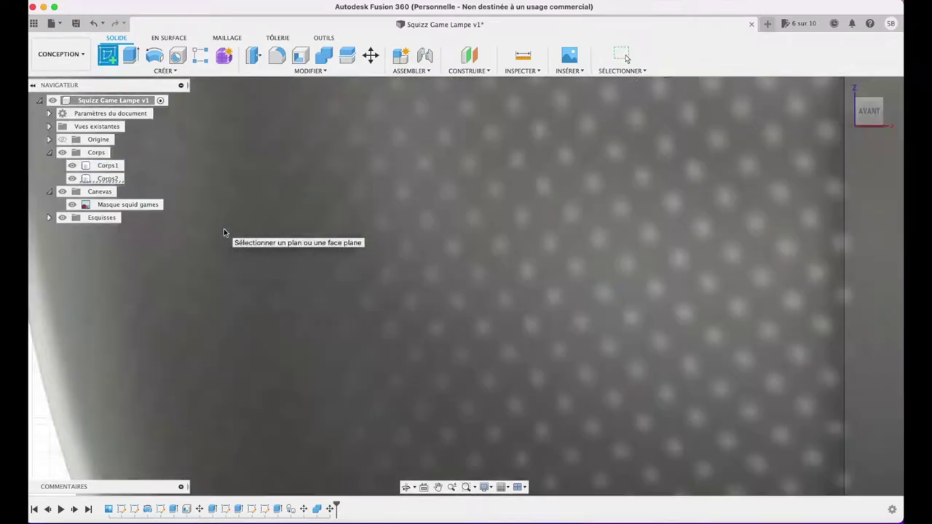
{"action": "left_click", "coordinate": [224, 233]}
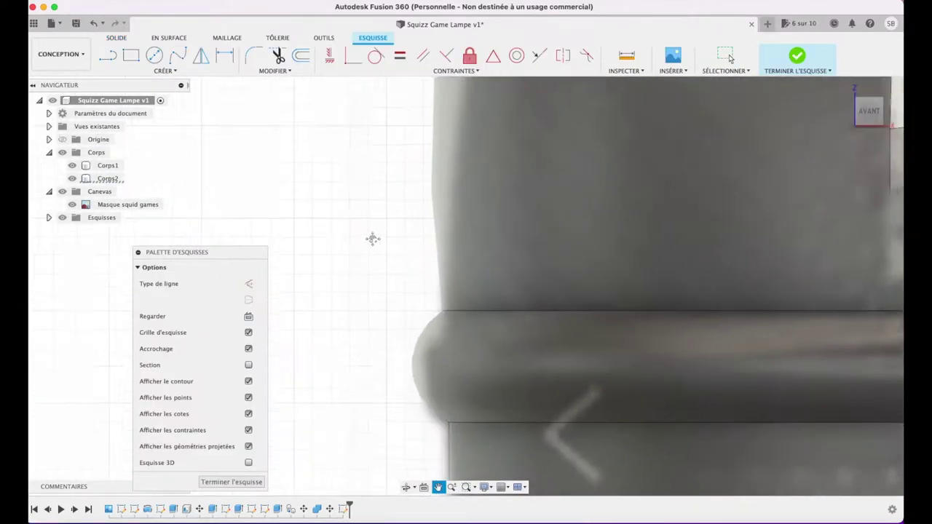
- Sketch a thin rectangle at the lamp's ridge and cut it 50 mm deep on two sides
{"action": "key", "text": "r"}
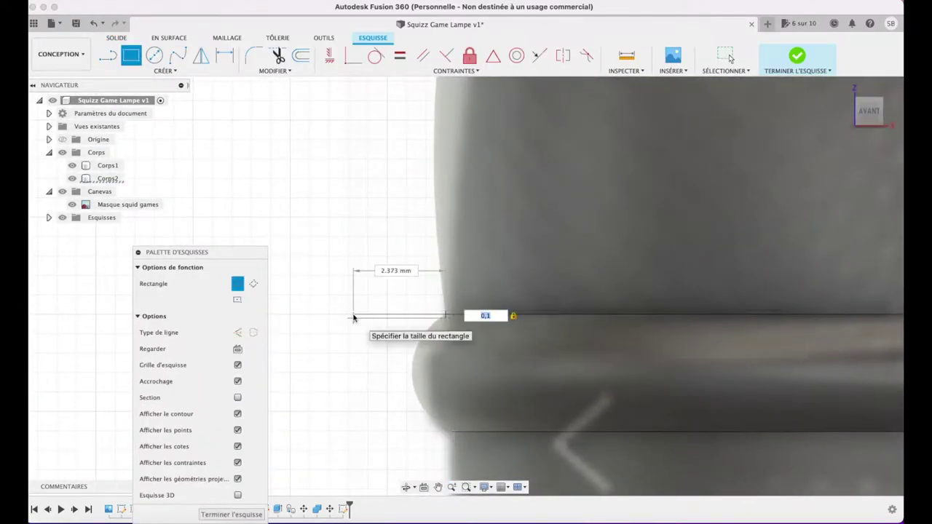
{"action": "left_click", "coordinate": [255, 510]}
{"action": "key", "text": "e"}
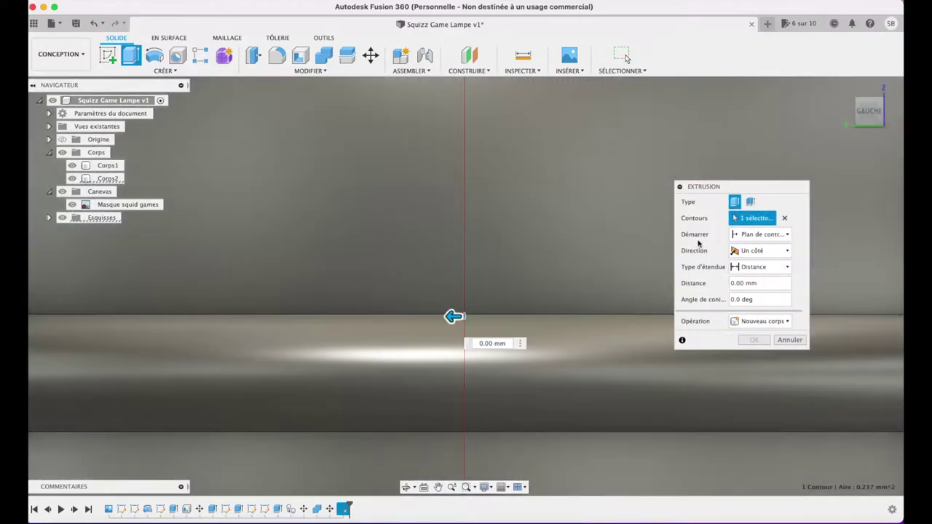
{"action": "left_click_drag", "start_coordinate": [200, 311], "coordinate": [95, 311]}
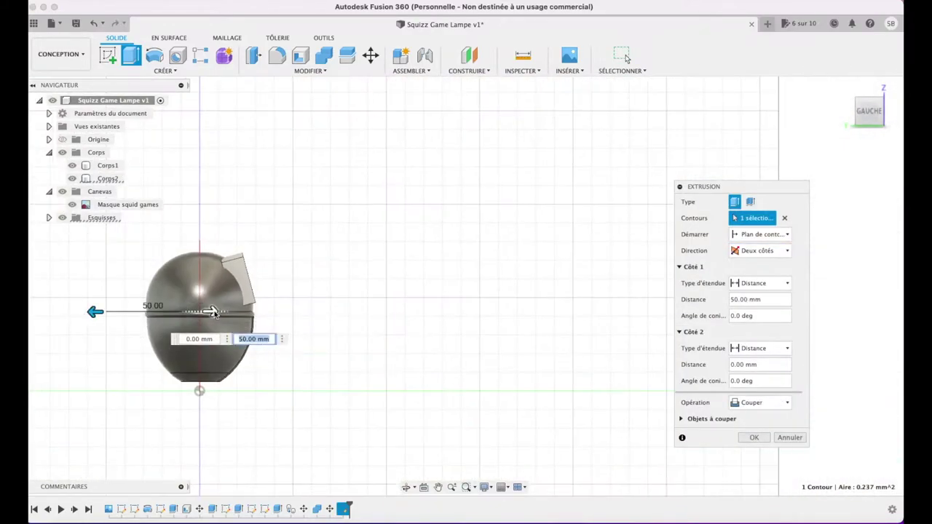
{"action": "left_click", "coordinate": [755, 437]}
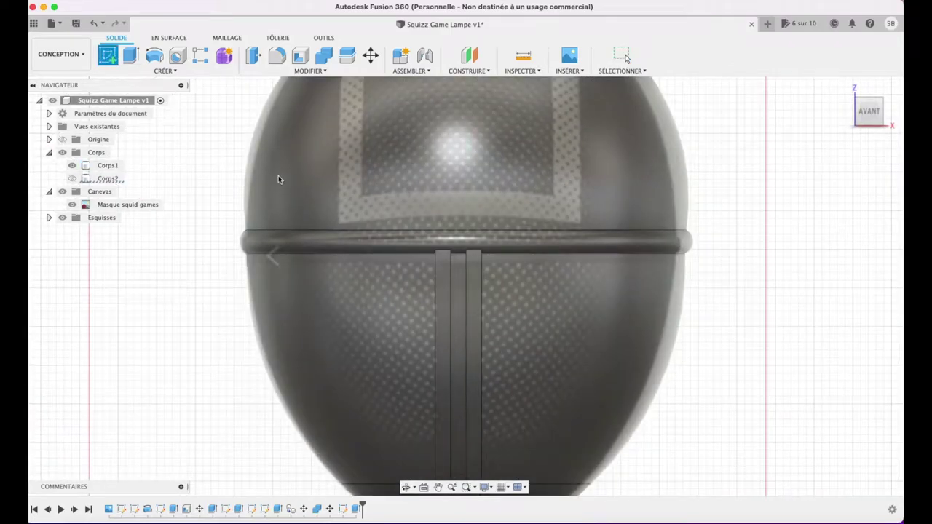
- Sketch a 64 x 0.4 mm slot on the ridge and cut it two-sided (-49 / -1 mm), splitting off Corps5
{"action": "left_click", "coordinate": [278, 177]}
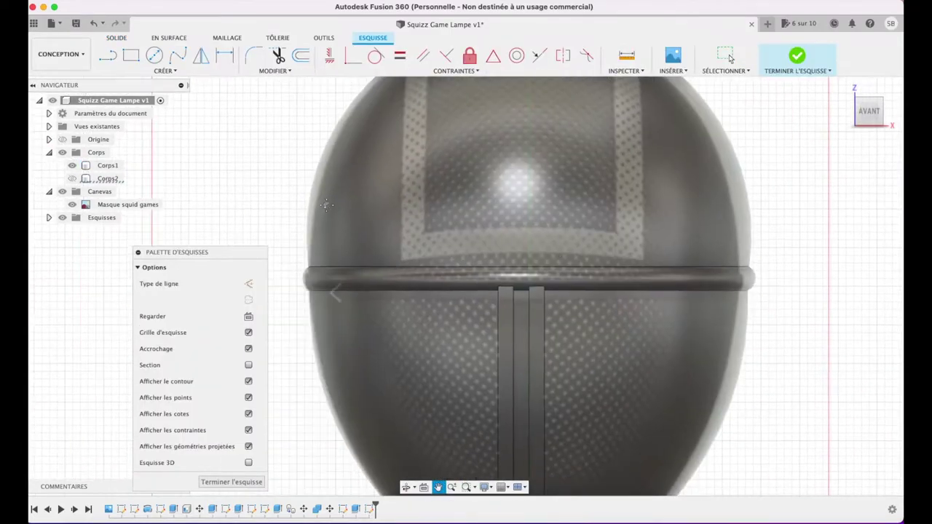
{"action": "scroll", "coordinate": [306, 273], "scroll_direction": "up", "scroll_amount": 5}
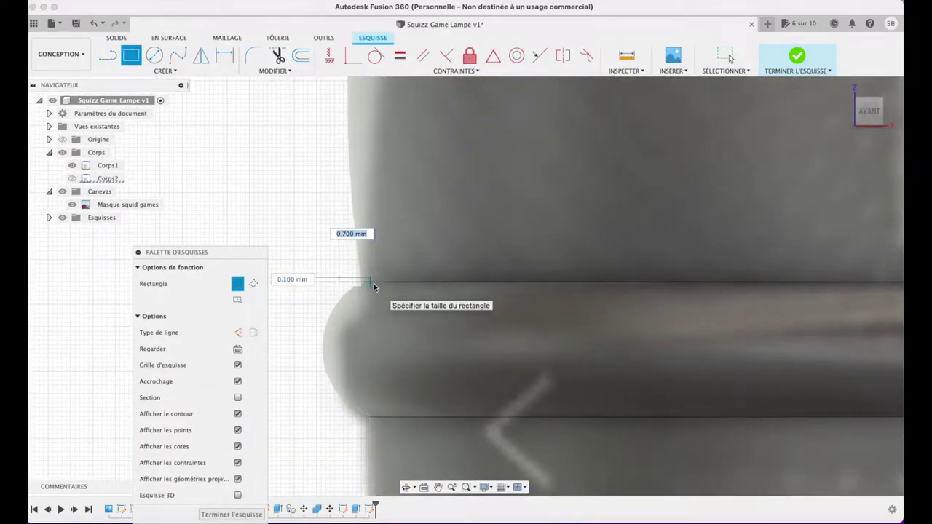
{"action": "scroll", "coordinate": [728, 332], "scroll_direction": "down", "scroll_amount": 10}
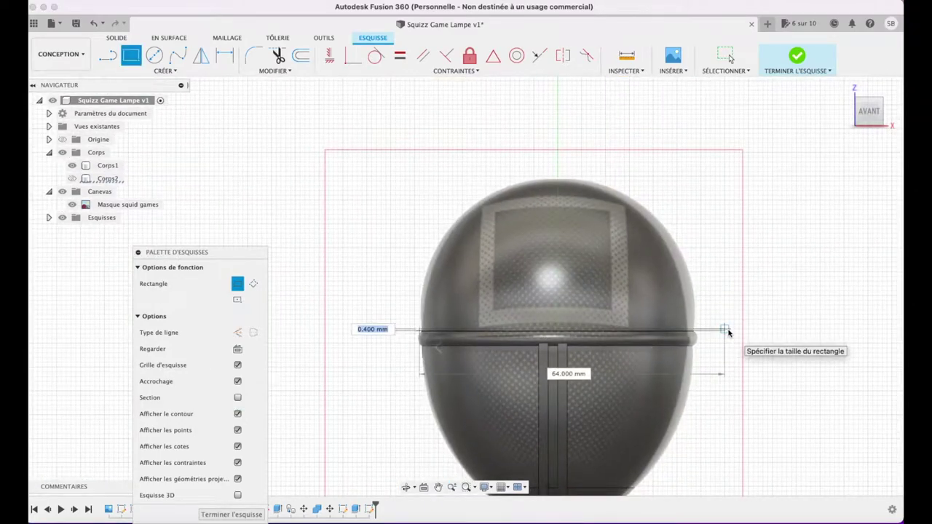
{"action": "key", "text": "e"}
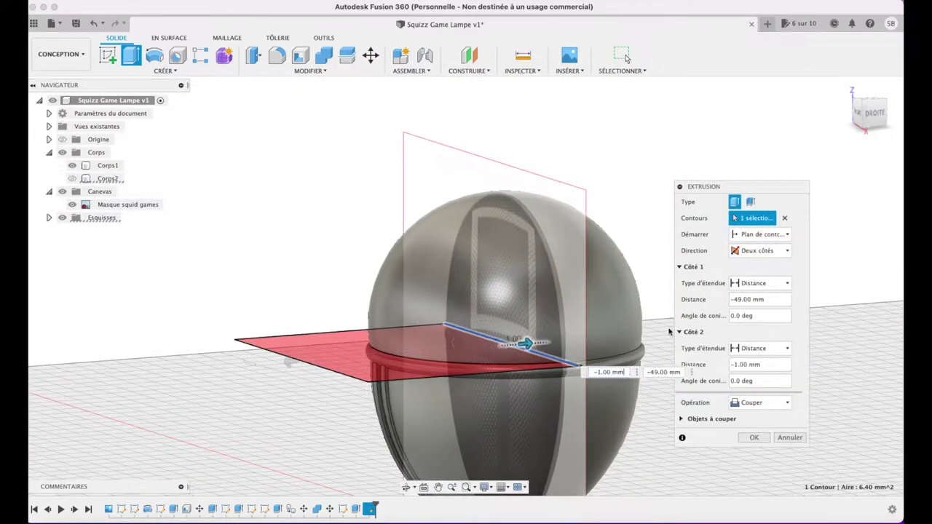
{"action": "key", "text": "Return"}
{"action": "left_click", "coordinate": [102, 191]}
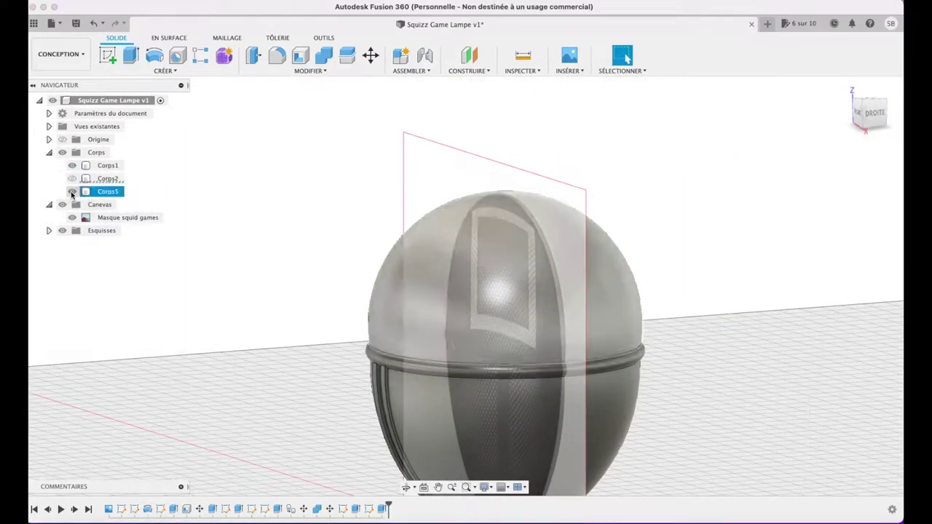
- Hide Corps1 and the mask canvas, then reposition the frame body Corps2
{"action": "left_click", "coordinate": [71, 166]}
{"action": "left_click", "coordinate": [71, 217]}
{"action": "left_click", "coordinate": [871, 113]}
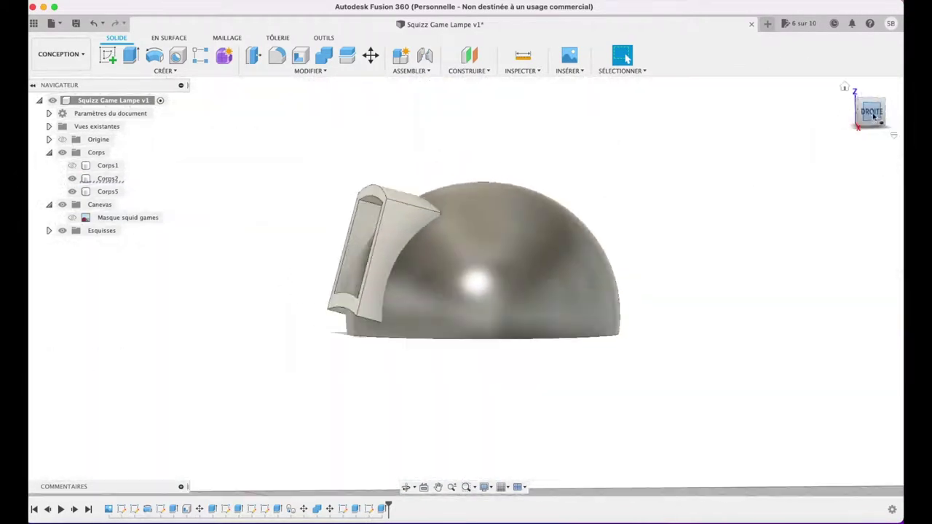
{"action": "left_click", "coordinate": [107, 178]}
{"action": "key", "text": "m"}
{"action": "key", "text": "Return"}
- Hide the dome and extend the frame's edge faces by 4.5 mm
{"action": "left_click", "coordinate": [72, 191]}
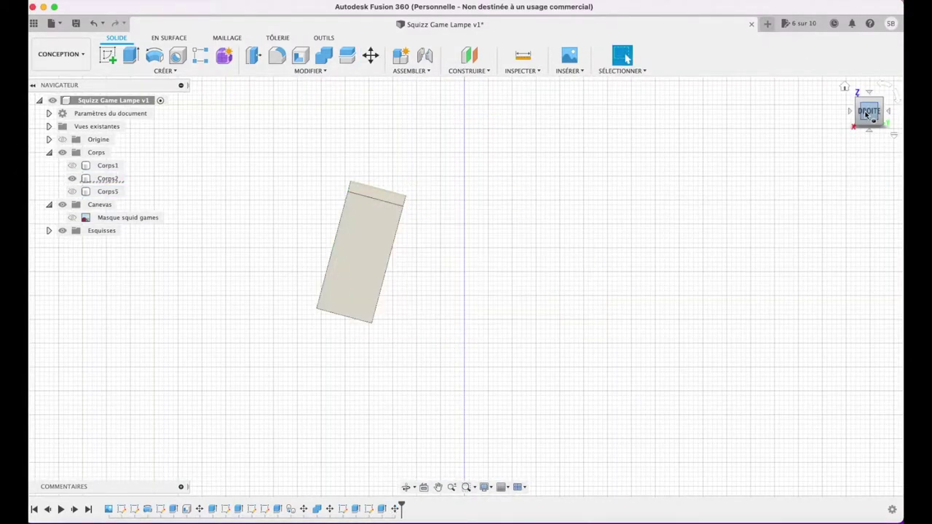
{"action": "left_click", "coordinate": [858, 98]}
{"action": "scroll", "coordinate": [197, 212], "scroll_direction": "up", "scroll_amount": 5}
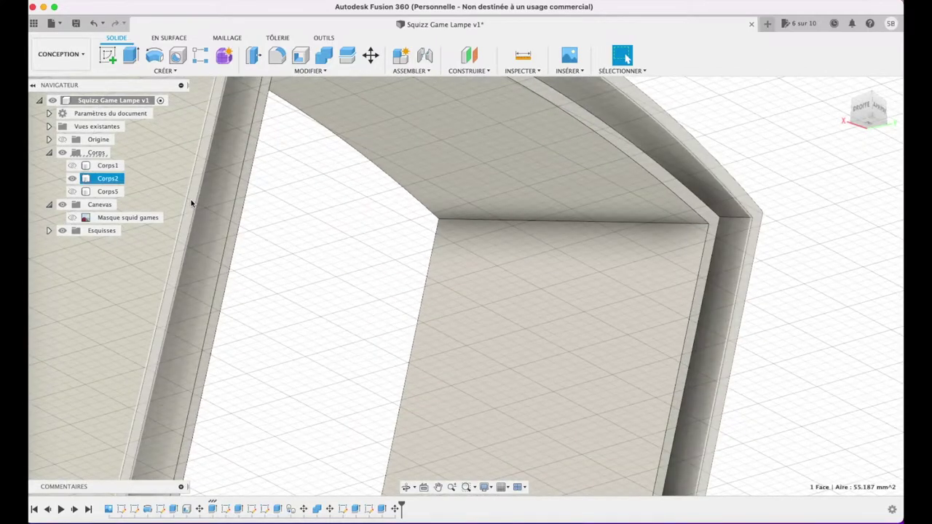
{"action": "left_click", "coordinate": [192, 203]}
{"action": "key", "text": "e"}
{"action": "left_click_drag", "start_coordinate": [209, 208], "coordinate": [299, 211]}
{"action": "left_click", "coordinate": [755, 340]}
- Extrude the frame's bottom face 10 mm, working from the underside view
{"action": "left_click", "coordinate": [71, 191]}
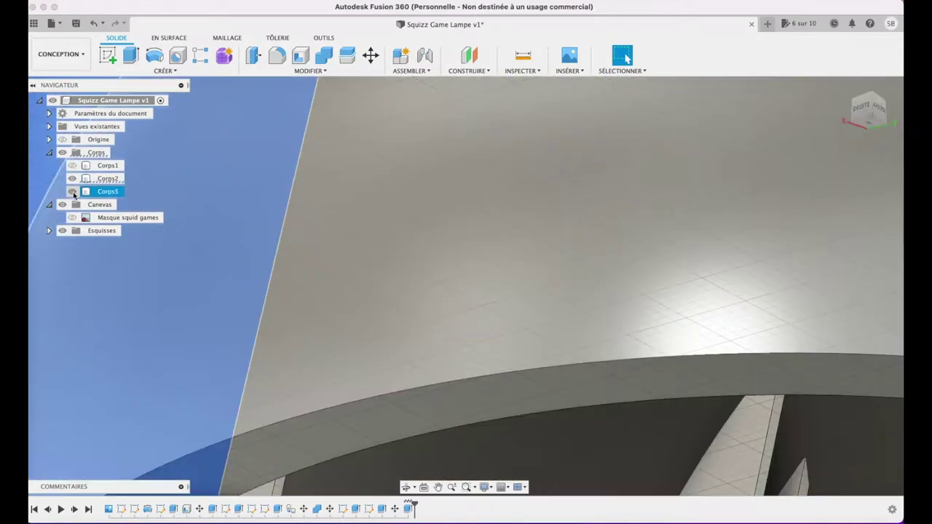
{"action": "left_click", "coordinate": [862, 108]}
{"action": "left_click", "coordinate": [863, 108]}
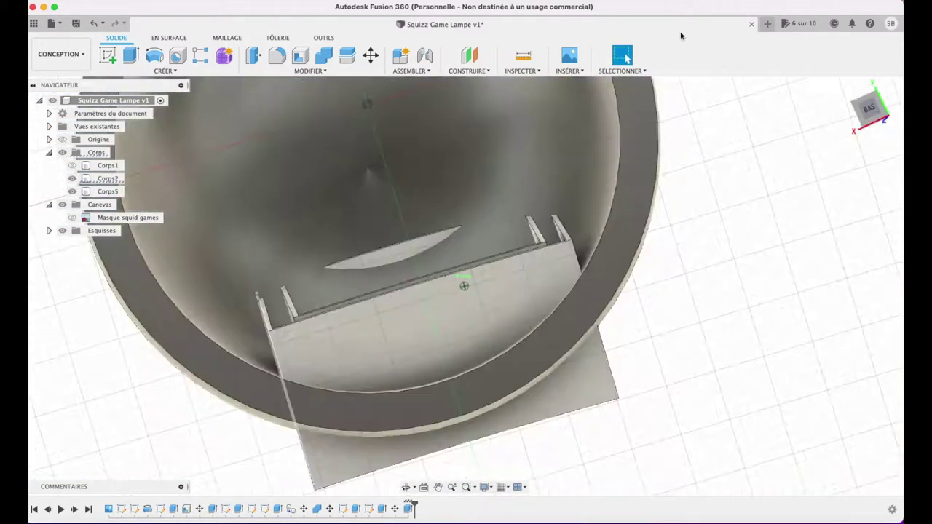
{"action": "left_click", "coordinate": [71, 191]}
{"action": "scroll", "coordinate": [474, 333], "scroll_direction": "up", "scroll_amount": 5}
{"action": "left_click", "coordinate": [503, 331]}
{"action": "scroll", "coordinate": [503, 337], "scroll_direction": "down", "scroll_amount": 5}
{"action": "key", "text": "e"}
{"action": "scroll", "coordinate": [444, 287], "scroll_direction": "down", "scroll_amount": 3}
{"action": "type", "text": "10"}
{"action": "key", "text": "Return"}
- Show the dome Corps5 again and orbit to inspect it together with the frame
{"action": "left_click", "coordinate": [72, 191]}
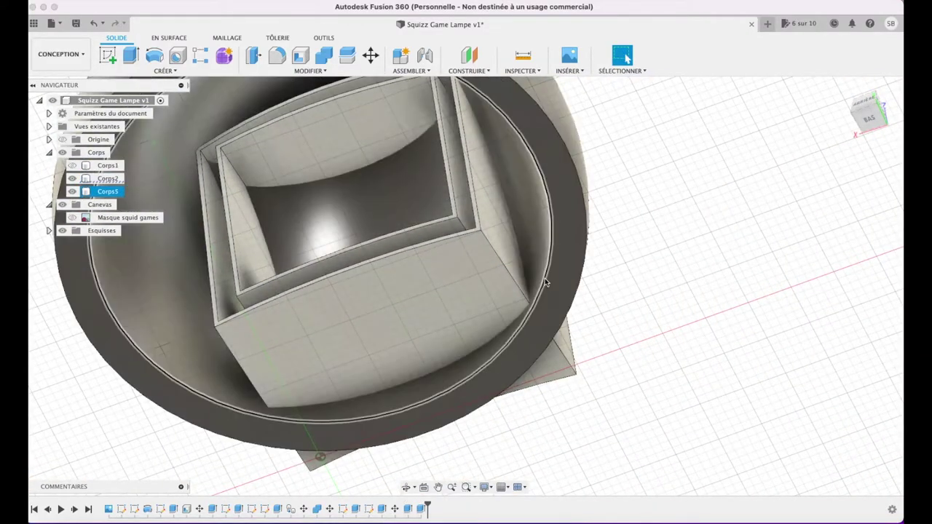
{"action": "scroll", "coordinate": [447, 298], "scroll_direction": "down", "scroll_amount": 3}
{"action": "left_click", "coordinate": [843, 88]}
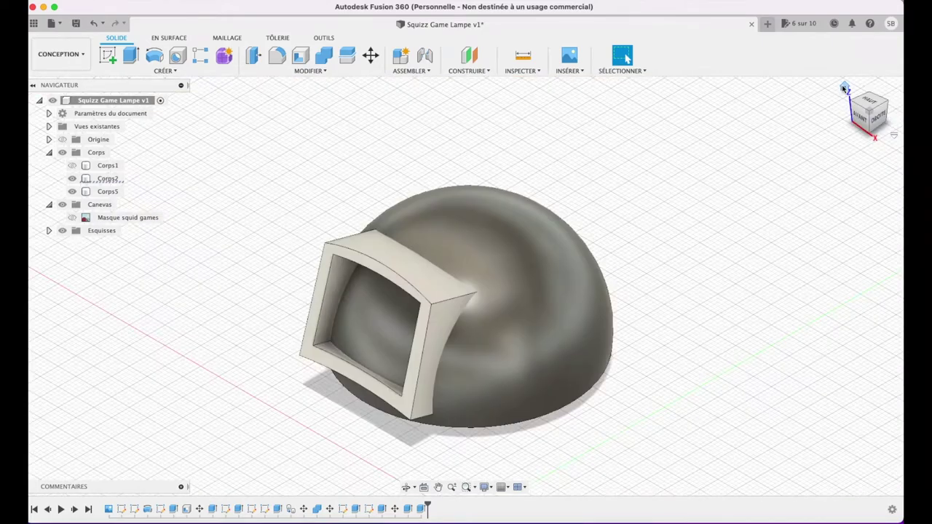
{"action": "left_click_drag", "start_coordinate": [843, 88], "coordinate": [735, 49]}
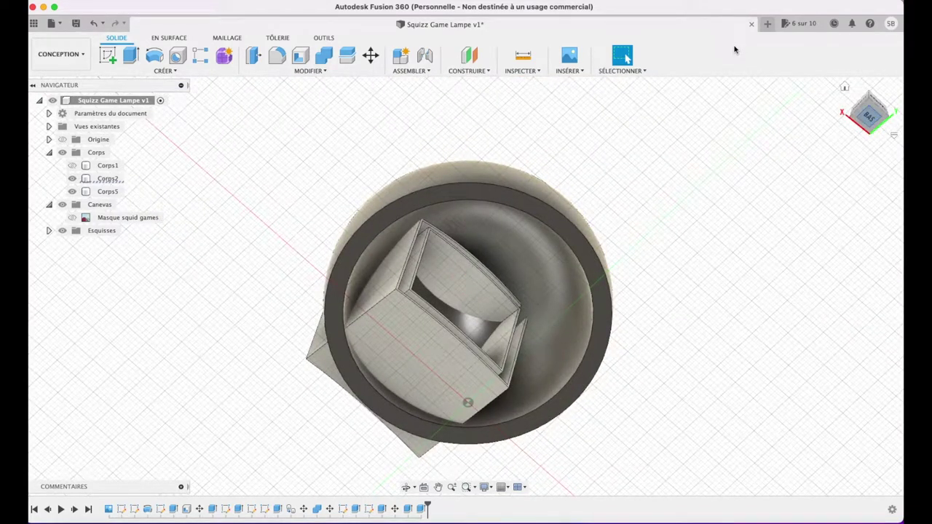
{"action": "mouse_move", "coordinate": [894, 140]}
{"action": "middle_mouse_down", "text": "shift"}
{"action": "mouse_move", "coordinate": [545, 208]}
{"action": "mouse_move", "coordinate": [576, 164]}
{"action": "middle_mouse_up", "text": "shift"}
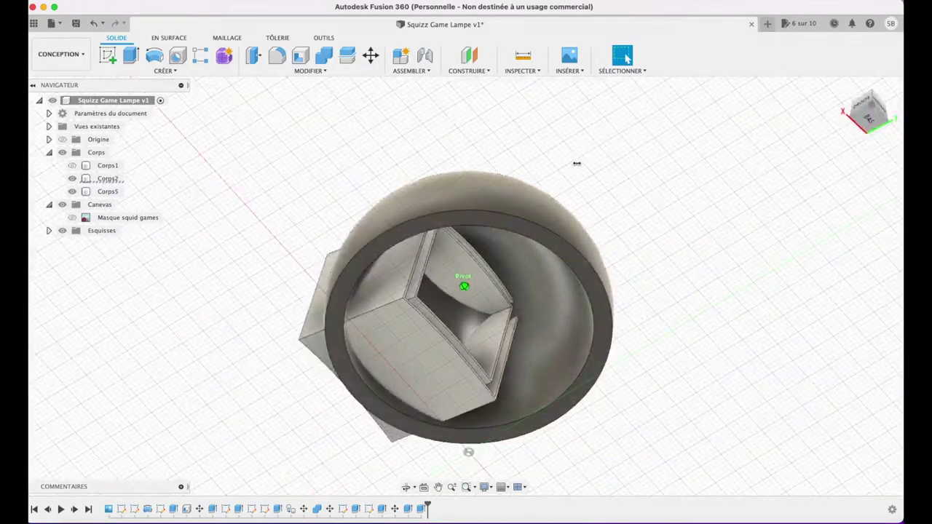
{"action": "left_click", "coordinate": [871, 115]}
{"action": "left_click", "coordinate": [872, 118]}
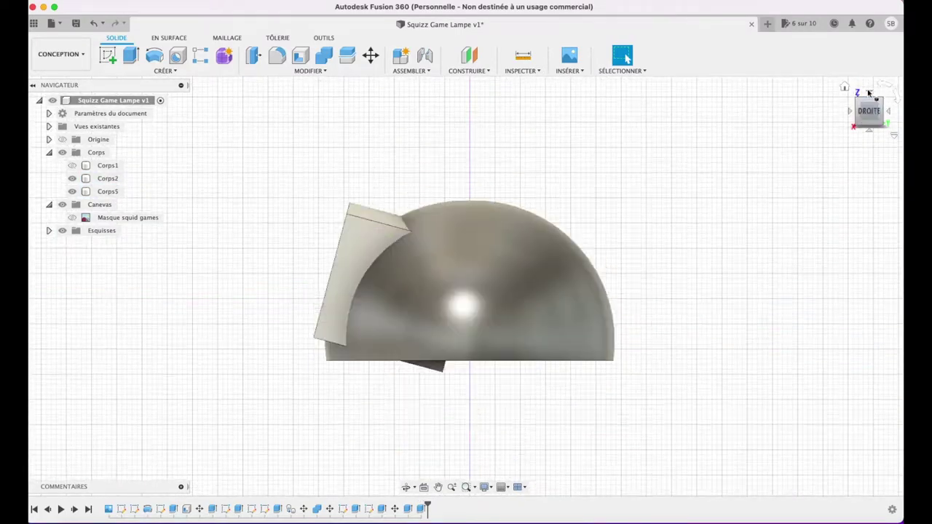
{"action": "left_click", "coordinate": [324, 55]}
- Cut the frame out of the dome with Combine, keeping the frame body
{"action": "left_click", "coordinate": [486, 223]}
{"action": "left_click", "coordinate": [769, 234]}
{"action": "left_click", "coordinate": [769, 248]}
{"action": "left_click", "coordinate": [753, 267]}
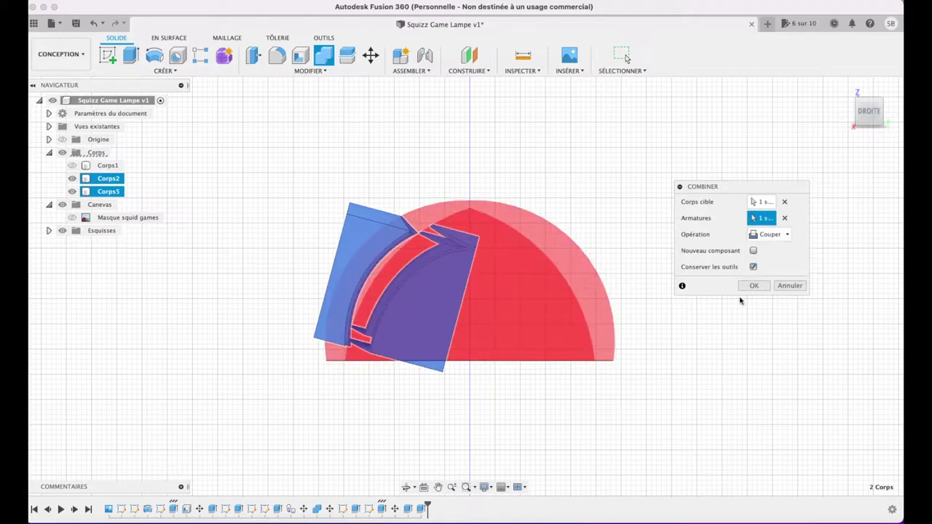
{"action": "left_click", "coordinate": [754, 286]}
- Rename the dome body to 'Haut lampe'
{"action": "double_click", "coordinate": [106, 191]}
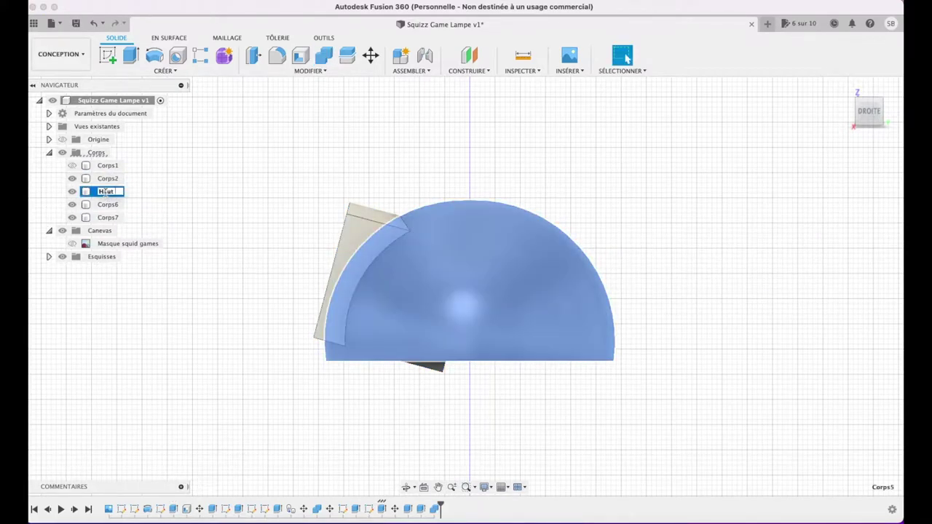
{"action": "type", "text": "Haut lampe"}
{"action": "left_click", "coordinate": [108, 205]}
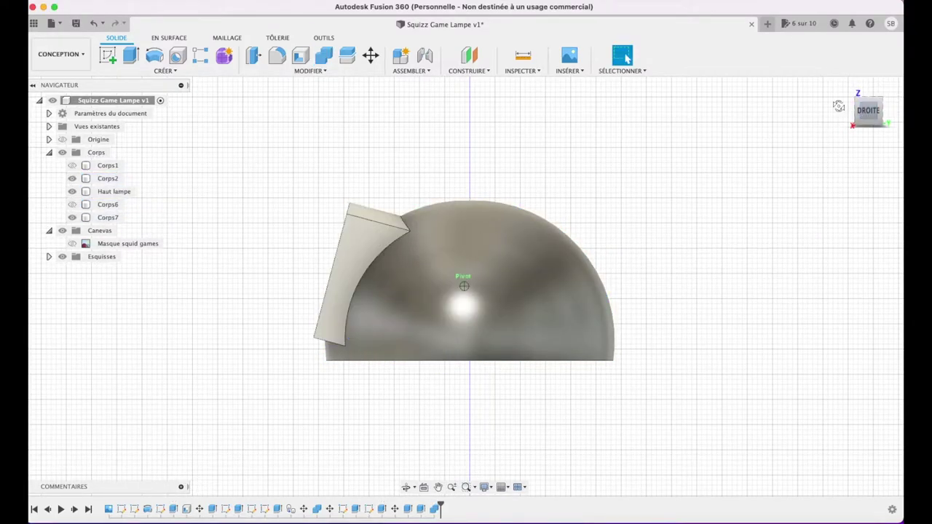
- Show Corps6 under the dome, undo two visibility changes and view the lamp from below
{"action": "left_click_drag", "start_coordinate": [866, 113], "coordinate": [722, 148]}
{"action": "left_click", "coordinate": [72, 191]}
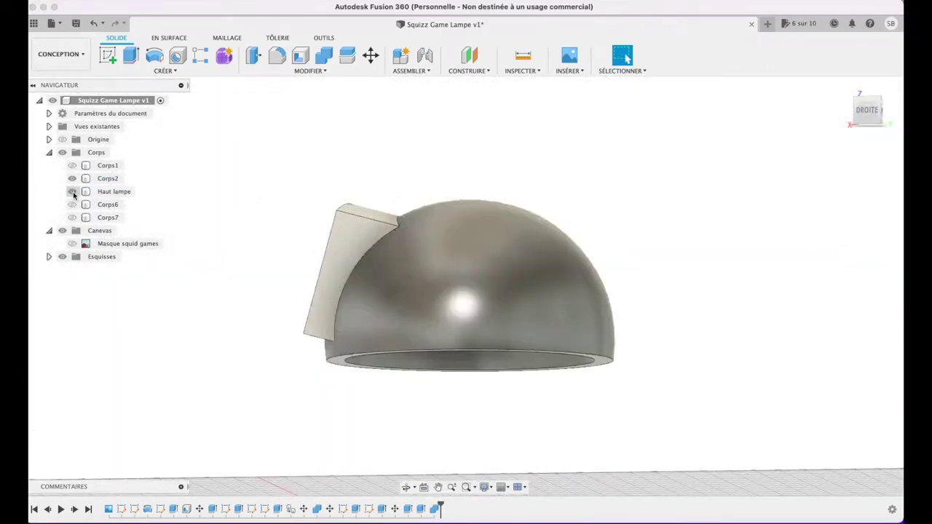
{"action": "left_click", "coordinate": [844, 87]}
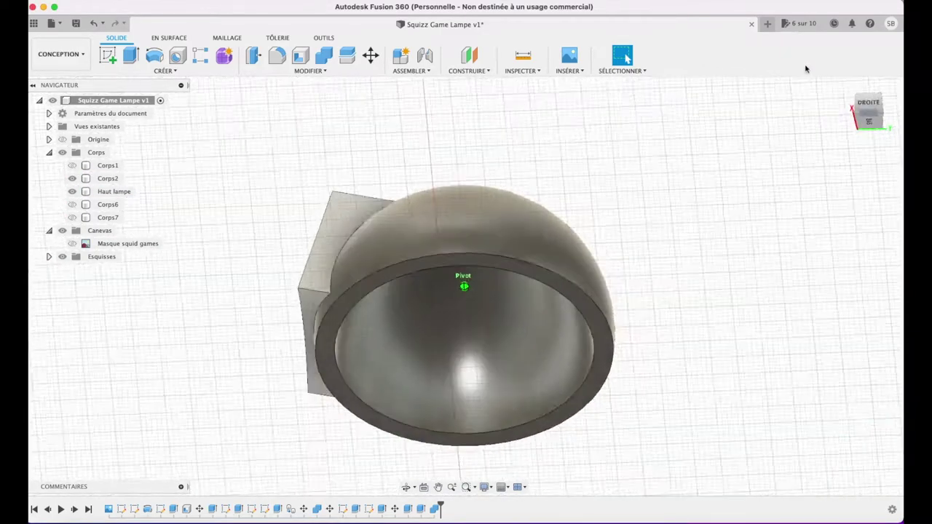
{"action": "left_click", "coordinate": [72, 204]}
{"action": "left_click", "coordinate": [873, 110]}
{"action": "left_click_drag", "start_coordinate": [873, 109], "coordinate": [783, 65]}
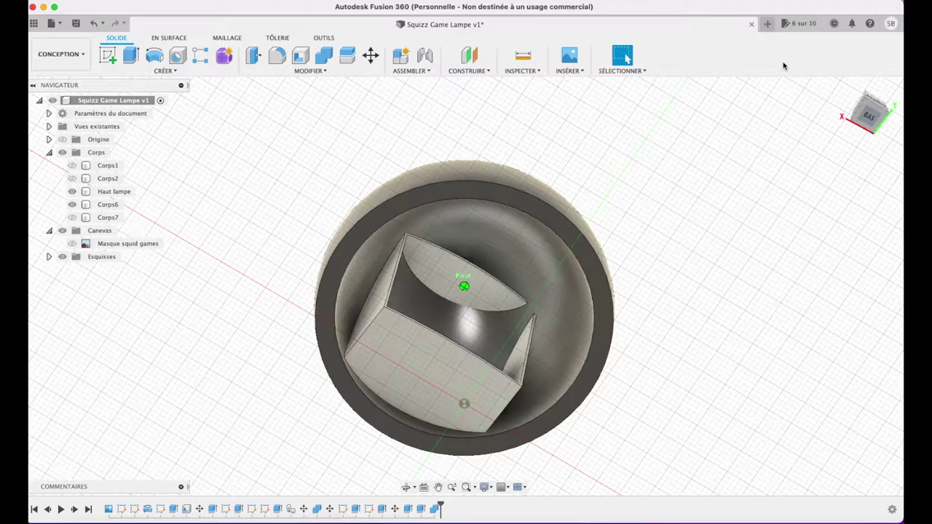
{"action": "left_click", "coordinate": [92, 23]}
{"action": "left_click", "coordinate": [92, 23]}
{"action": "left_click", "coordinate": [875, 121]}
{"action": "scroll", "coordinate": [582, 374], "scroll_direction": "up", "scroll_amount": 5}
- Try extruding the window box rim face, then hide Corps7 and return home
{"action": "left_click", "coordinate": [655, 349]}
{"action": "key", "text": "e"}
{"action": "left_click_drag", "start_coordinate": [787, 193], "coordinate": [380, 289]}
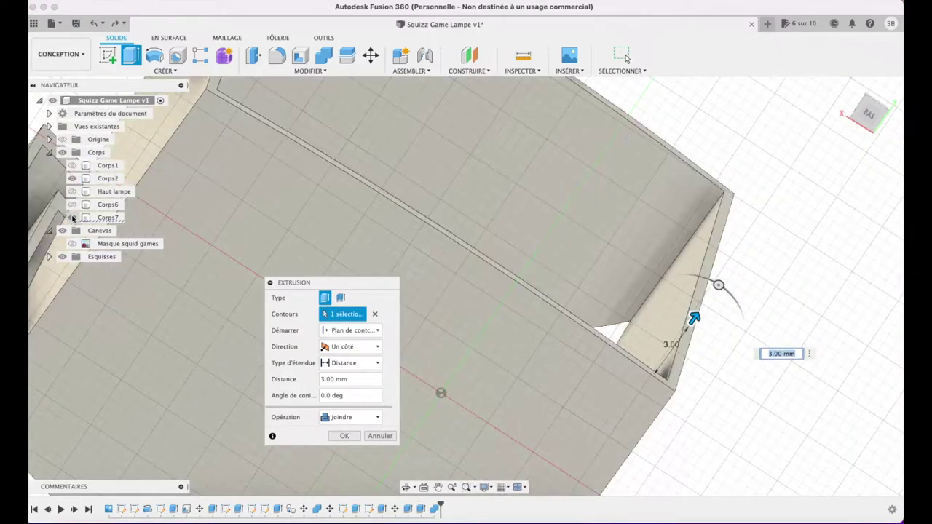
{"action": "left_click", "coordinate": [107, 218]}
{"action": "key", "text": "v"}
{"action": "left_click", "coordinate": [844, 86]}
- Rename Corps2 to 'Lumiere' and hide it
{"action": "left_click", "coordinate": [105, 181]}
{"action": "type", "text": "Lumiere"}
{"action": "key", "text": "Return"}
{"action": "key", "text": "v"}
{"action": "left_click", "coordinate": [72, 217]}
- Start an extrusion on a Corps7 face, cancel it, and hide Corps7
{"action": "key", "text": "e"}
{"action": "scroll", "coordinate": [523, 272], "scroll_direction": "up", "scroll_amount": 5}
{"action": "left_click", "coordinate": [523, 272]}
{"action": "key", "text": "Escape"}
{"action": "key", "text": "v"}
- Rename Corps1 to 'Bas Lampe', show the Haut lampe dome and hide Bas Lampe
{"action": "left_click", "coordinate": [72, 166]}
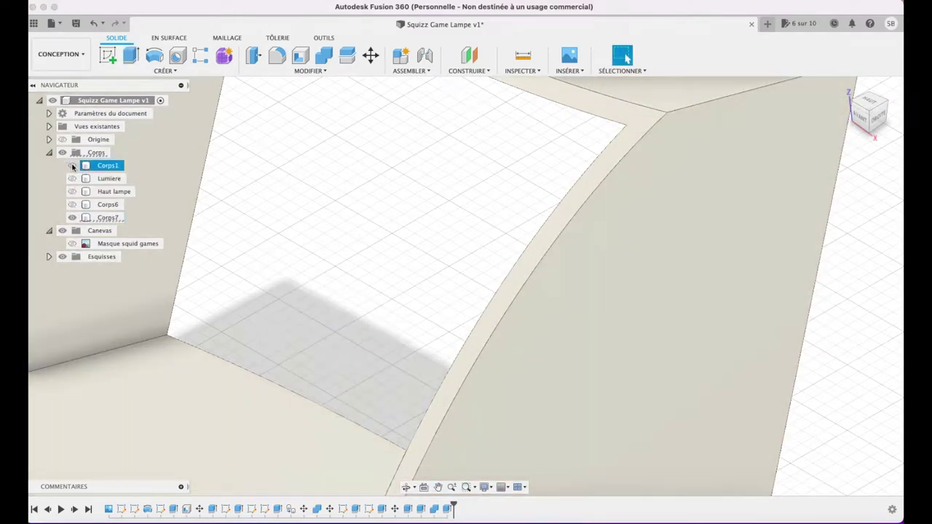
{"action": "key", "text": "F6"}
{"action": "double_click", "coordinate": [108, 165]}
{"action": "type", "text": "Bas Lampe"}
{"action": "key", "text": "Return"}
{"action": "left_click", "coordinate": [72, 191]}
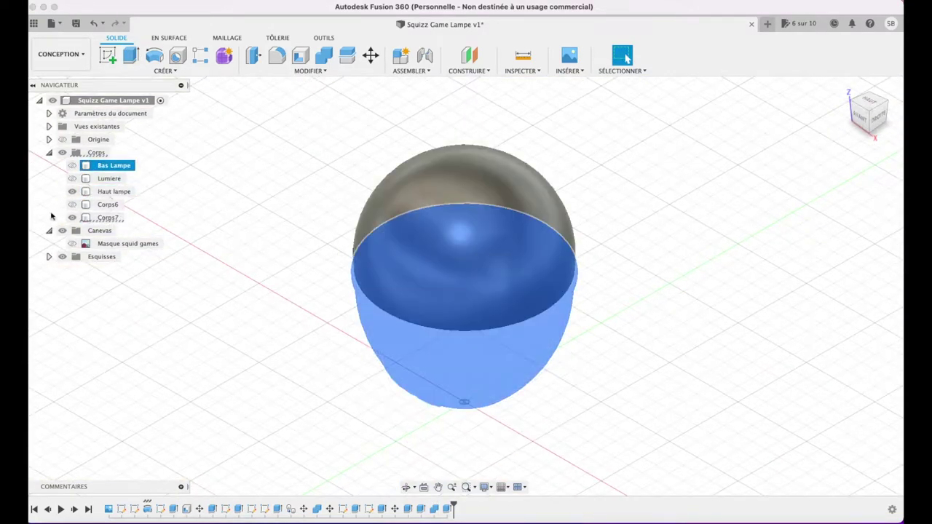
{"action": "key", "text": "v"}
- Move the Corps7 window box 10 mm along Y
{"action": "middle_click_drag", "start_coordinate": [461, 284], "coordinate": [461, 396], "text": "shift"}
{"action": "left_click", "coordinate": [108, 217]}
{"action": "key", "text": "m"}
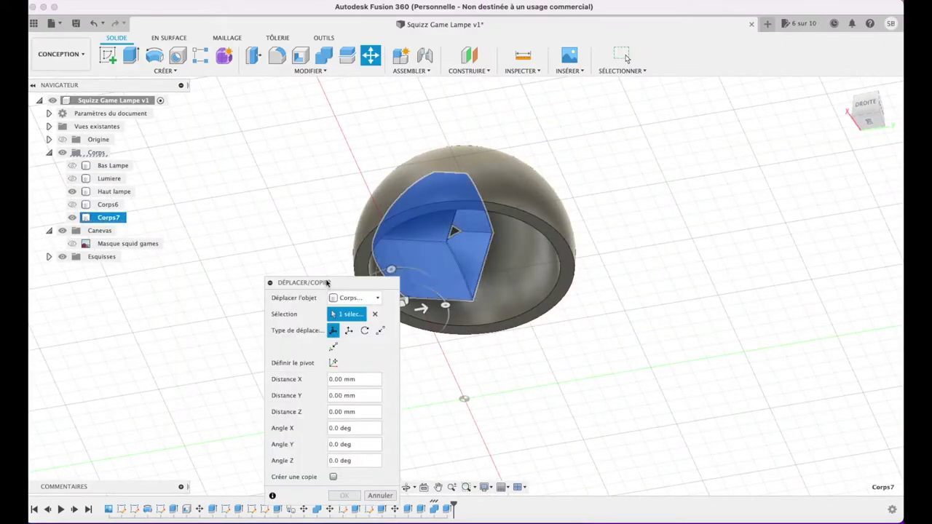
{"action": "left_click_drag", "start_coordinate": [427, 306], "coordinate": [387, 313]}
{"action": "middle_click_drag", "start_coordinate": [387, 313], "coordinate": [674, 268], "text": "shift"}
{"action": "key", "text": "Return"}
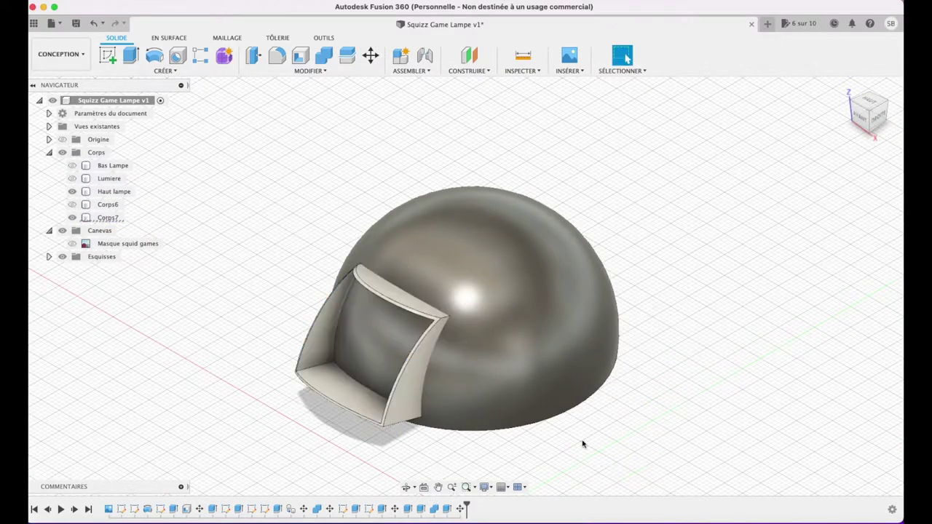
- Show the Lumiere body in the right side view, starting and cancelling a move
{"action": "left_click", "coordinate": [72, 218]}
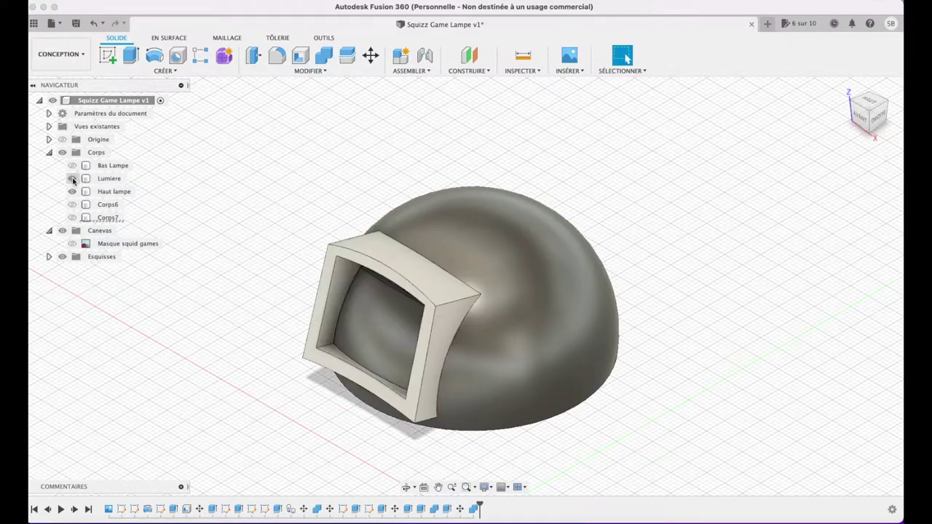
{"action": "left_click", "coordinate": [72, 178]}
{"action": "middle_click_drag", "start_coordinate": [76, 180], "coordinate": [815, 94], "text": "shift"}
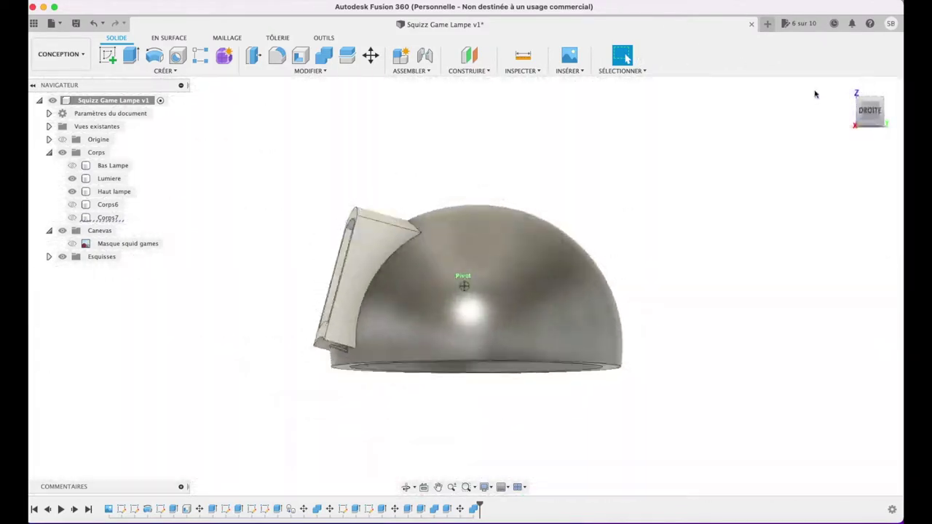
{"action": "left_click", "coordinate": [869, 111]}
{"action": "key", "text": "m"}
{"action": "key", "text": "Escape"}
- Orbit around the Lumiere frame and cancel a trial extrusion of its faces
{"action": "mouse_move", "coordinate": [459, 278]}
{"action": "middle_mouse_down", "text": "shift"}
{"action": "mouse_move", "coordinate": [463, 286]}
{"action": "mouse_move", "coordinate": [619, 215]}
{"action": "middle_mouse_up", "text": "shift"}
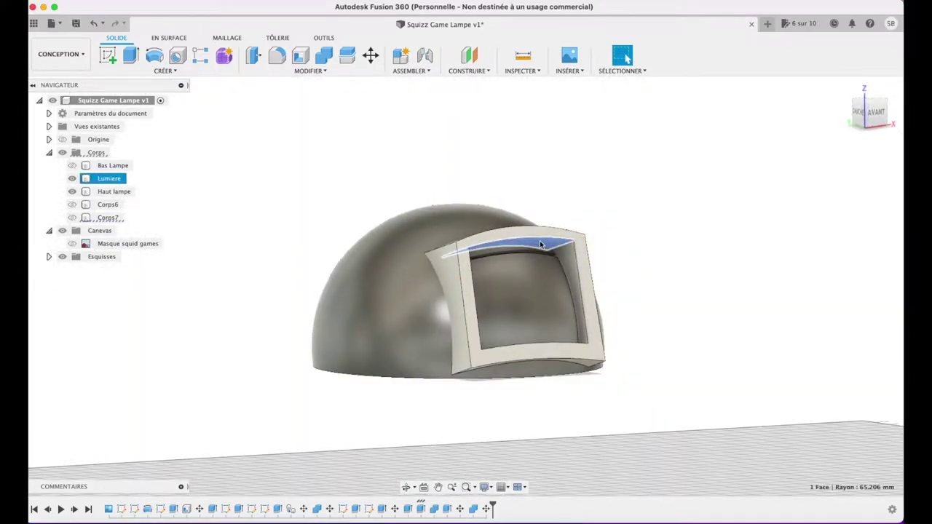
{"action": "left_click", "coordinate": [854, 113]}
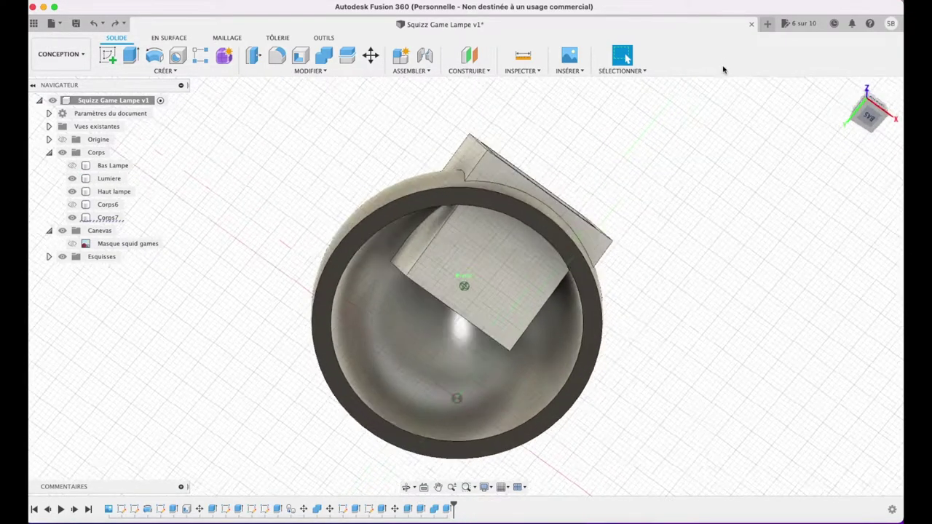
{"action": "middle_click_drag", "start_coordinate": [464, 286], "coordinate": [230, 277], "text": "shift"}
{"action": "middle_click_drag", "start_coordinate": [729, 173], "coordinate": [460, 270], "text": "shift"}
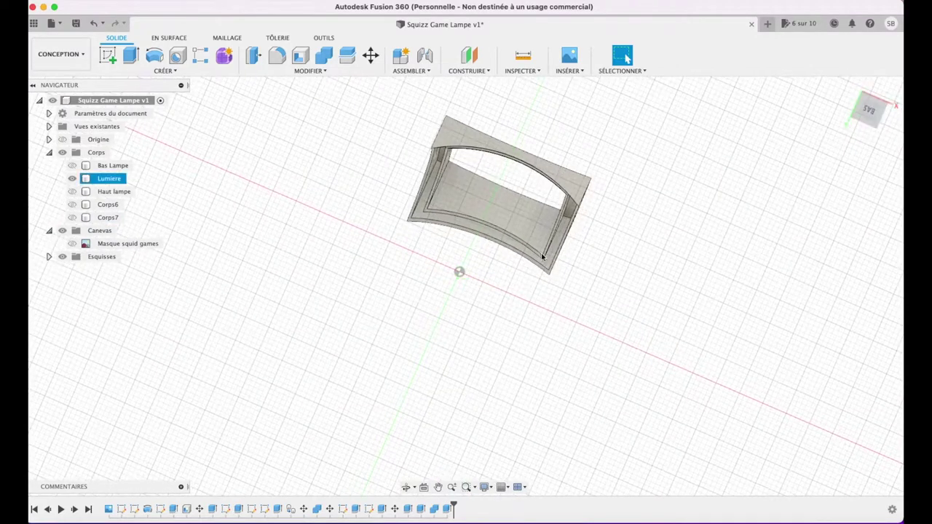
{"action": "scroll", "coordinate": [544, 276], "scroll_direction": "up", "scroll_amount": 5}
{"action": "mouse_move", "coordinate": [231, 237]}
{"action": "middle_mouse_down", "text": "shift"}
{"action": "mouse_move", "coordinate": [387, 116]}
{"action": "mouse_move", "coordinate": [125, 203]}
{"action": "middle_mouse_up", "text": "shift"}
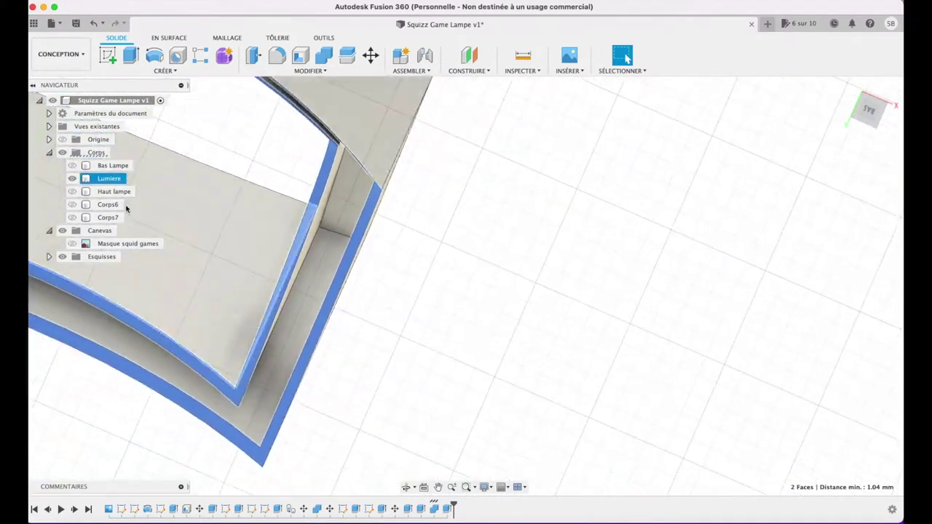
{"action": "key", "text": "e"}
{"action": "scroll", "coordinate": [343, 268], "scroll_direction": "up", "scroll_amount": 5}
{"action": "key", "text": "Escape"}
{"action": "left_click", "coordinate": [844, 89]}
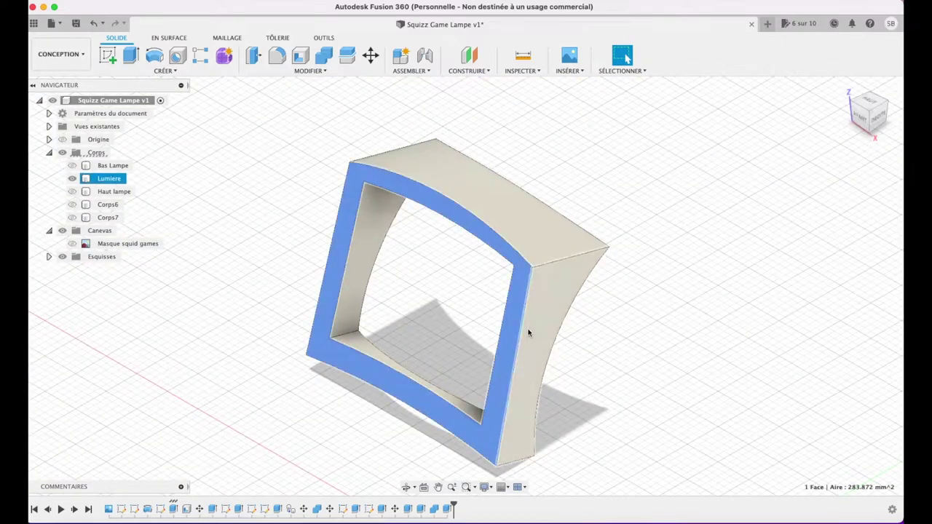
{"action": "left_click", "coordinate": [879, 116]}
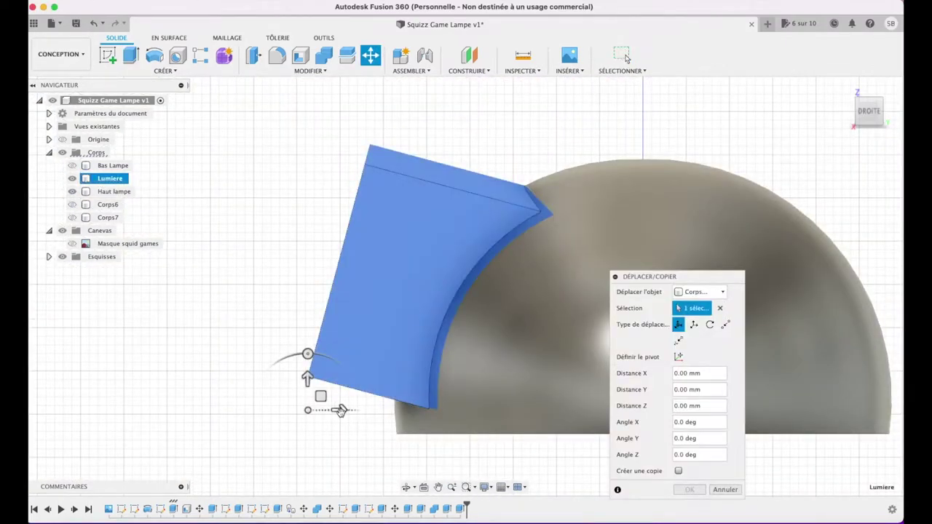
- Move the Lumiere frame in several passes until it presses against the dome opening
{"action": "key", "text": "Return"}
{"action": "middle_click_drag", "start_coordinate": [367, 411], "coordinate": [178, 222], "text": "shift"}
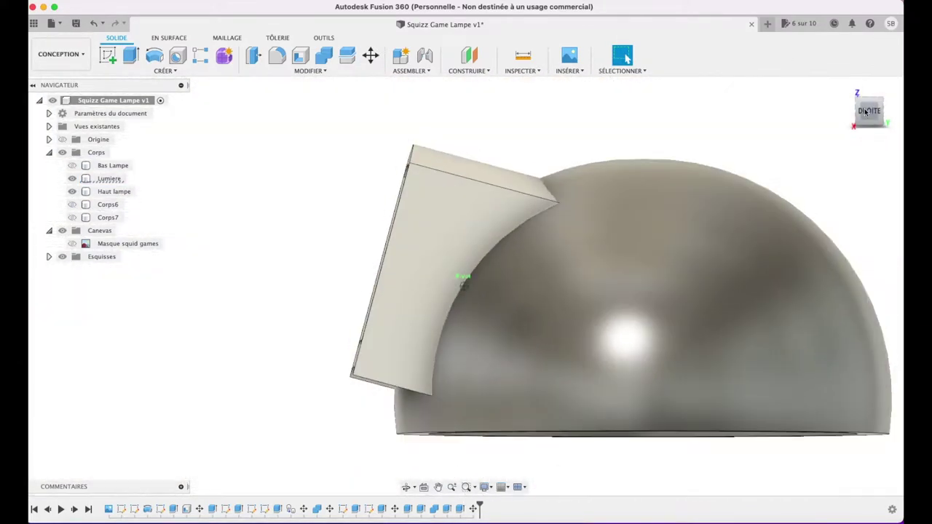
{"action": "left_click", "coordinate": [109, 179]}
{"action": "key", "text": "m"}
{"action": "key", "text": "Return"}
{"action": "mouse_move", "coordinate": [393, 379]}
{"action": "middle_mouse_down", "text": "shift"}
{"action": "mouse_move", "coordinate": [462, 276]}
{"action": "mouse_move", "coordinate": [400, 402]}
{"action": "middle_mouse_up", "text": "shift"}
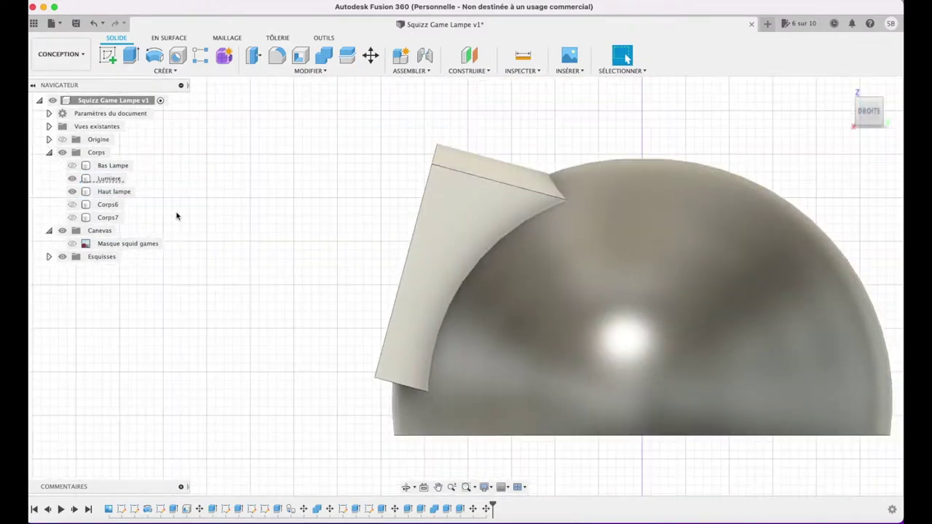
{"action": "left_click", "coordinate": [399, 403]}
{"action": "key", "text": "m"}
{"action": "left_click_drag", "start_coordinate": [399, 403], "coordinate": [386, 422]}
{"action": "key", "text": "Return"}
{"action": "middle_click_drag", "start_coordinate": [385, 422], "coordinate": [857, 163], "text": "shift"}
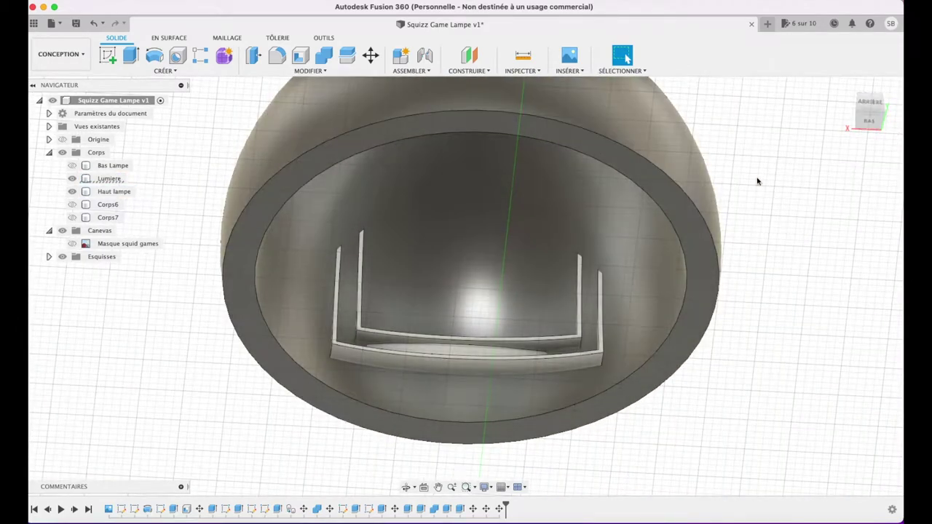
- Extrude the Lumiere frame's outer face 26 mm
{"action": "mouse_move", "coordinate": [757, 181]}
{"action": "middle_mouse_down", "text": "shift"}
{"action": "mouse_move", "coordinate": [509, 292]}
{"action": "mouse_move", "coordinate": [364, 255]}
{"action": "middle_mouse_up", "text": "shift"}
{"action": "left_click", "coordinate": [237, 204]}
{"action": "key", "text": "e"}
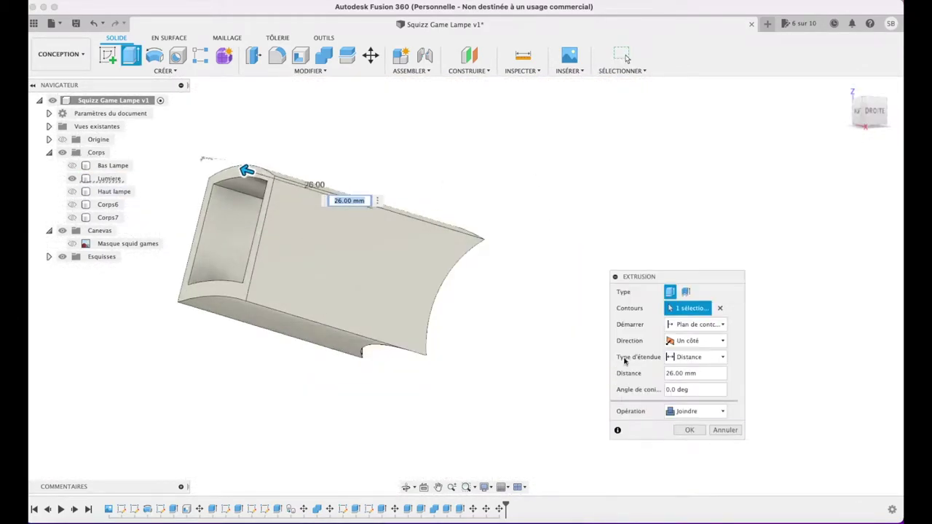
{"action": "key", "text": "Return"}
- Shift the Lumiere frame 2 mm along Y and reselect it in the right side view
{"action": "key", "text": "ctrl+z"}
{"action": "left_click", "coordinate": [109, 178]}
{"action": "key", "text": "m"}
{"action": "left_click_drag", "start_coordinate": [219, 357], "coordinate": [240, 359]}
{"action": "key", "text": "Return"}
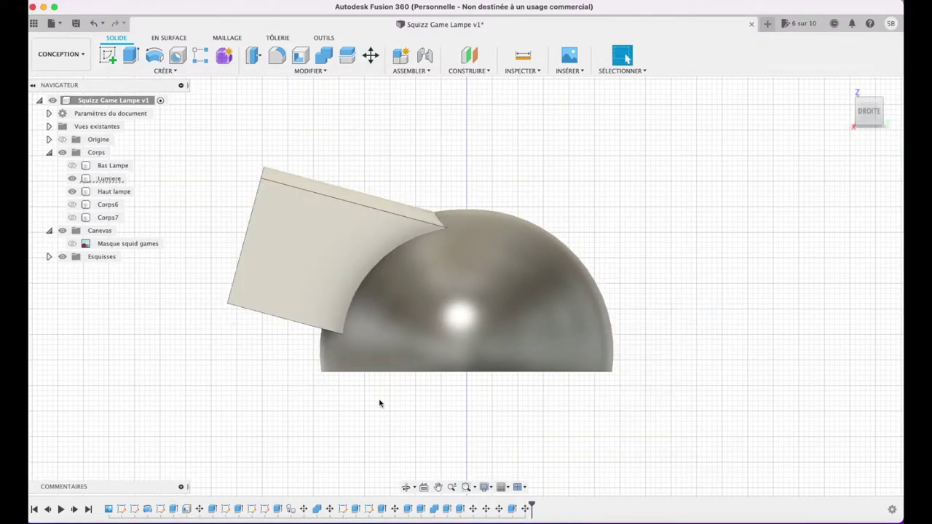
{"action": "middle_click_drag", "start_coordinate": [240, 359], "coordinate": [873, 87], "text": "shift"}
{"action": "left_click", "coordinate": [869, 110]}
{"action": "left_click", "coordinate": [440, 266]}
- Move the Lumiere frame -7 mm in Y, checking the fit from below the dome
{"action": "key", "text": "m"}
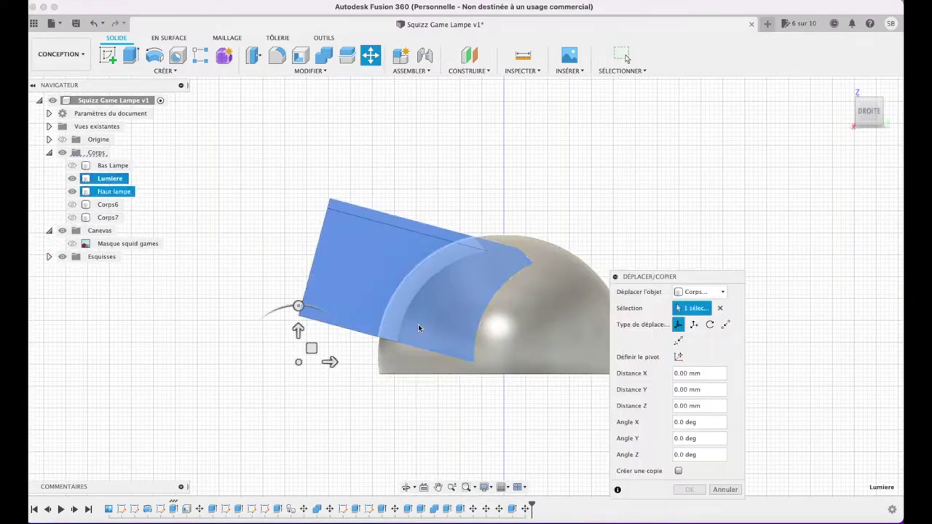
{"action": "left_click_drag", "start_coordinate": [418, 324], "coordinate": [364, 358]}
{"action": "key", "text": "Escape"}
{"action": "key", "text": "m"}
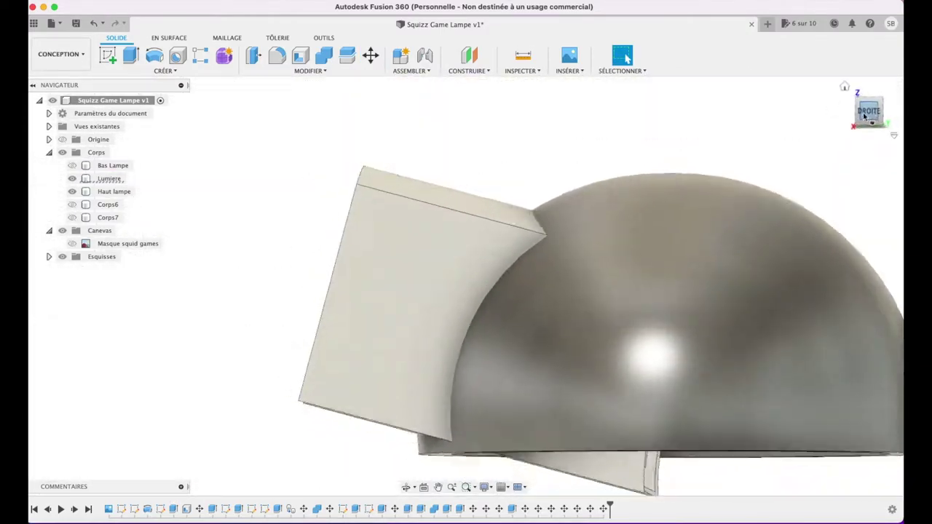
{"action": "left_click", "coordinate": [103, 181]}
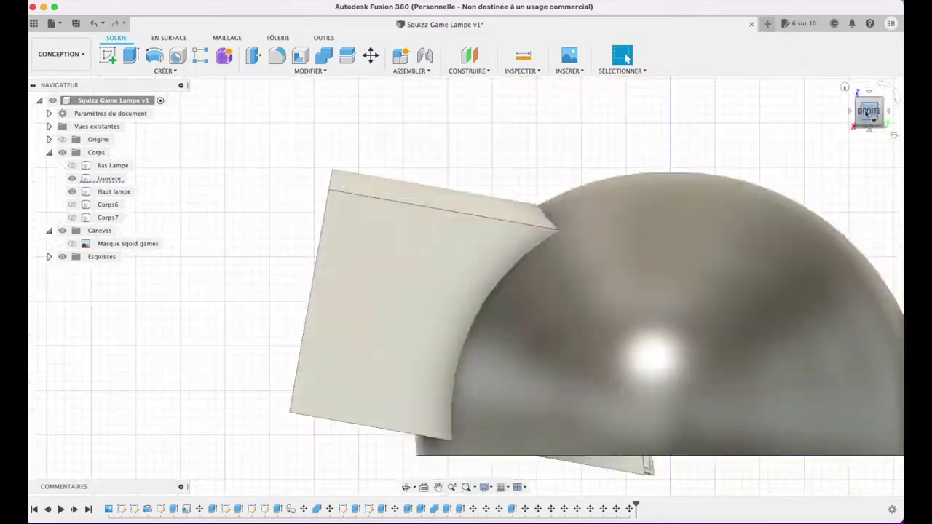
{"action": "left_click_drag", "start_coordinate": [866, 113], "coordinate": [872, 137]}
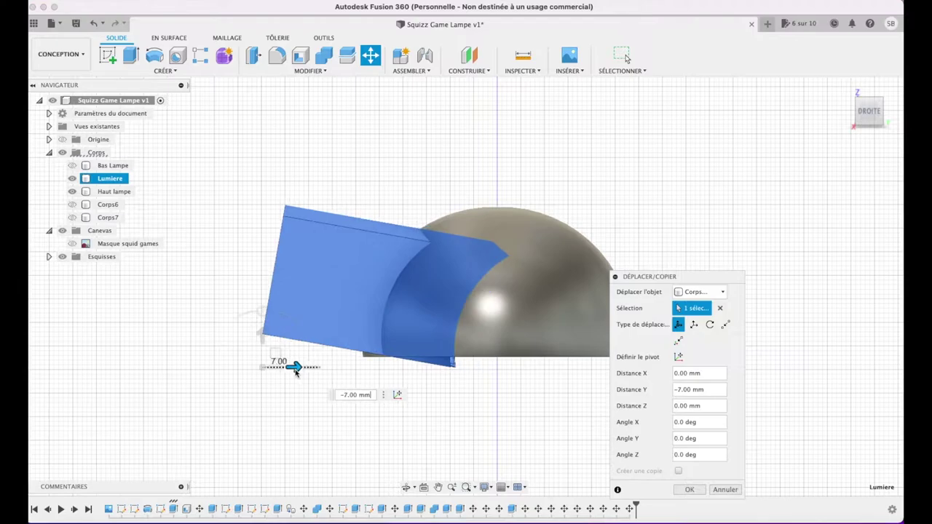
{"action": "key", "text": "Return"}
{"action": "left_click_drag", "start_coordinate": [868, 111], "coordinate": [872, 134]}
- Nudge the frame 5 mm more, then cut it from the Haut lampe dome
{"action": "left_click", "coordinate": [868, 115]}
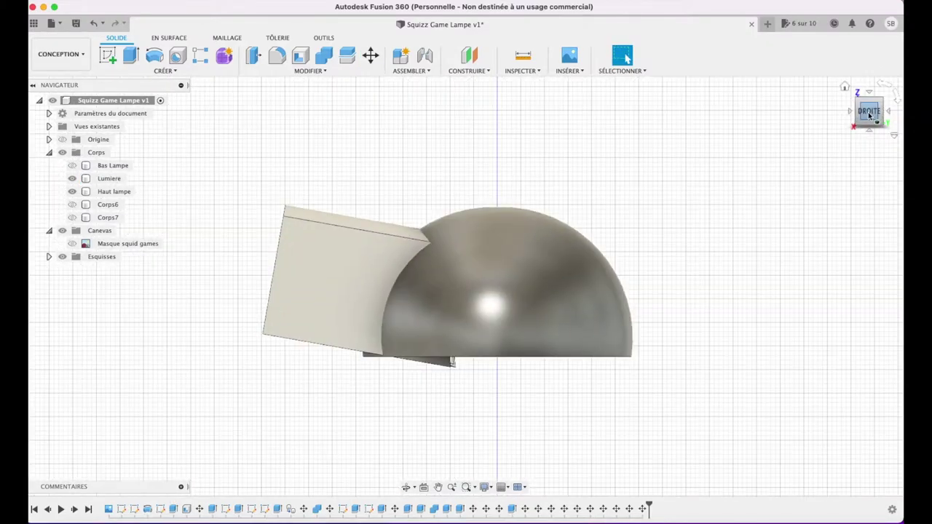
{"action": "left_click", "coordinate": [408, 306]}
{"action": "key", "text": "m"}
{"action": "key", "text": "Return"}
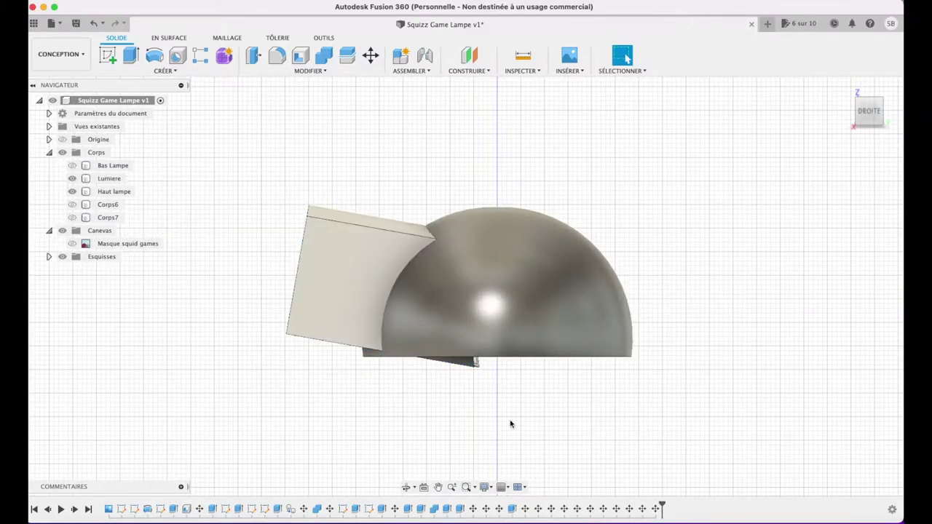
{"action": "left_click", "coordinate": [324, 53]}
{"action": "left_click", "coordinate": [687, 377]}
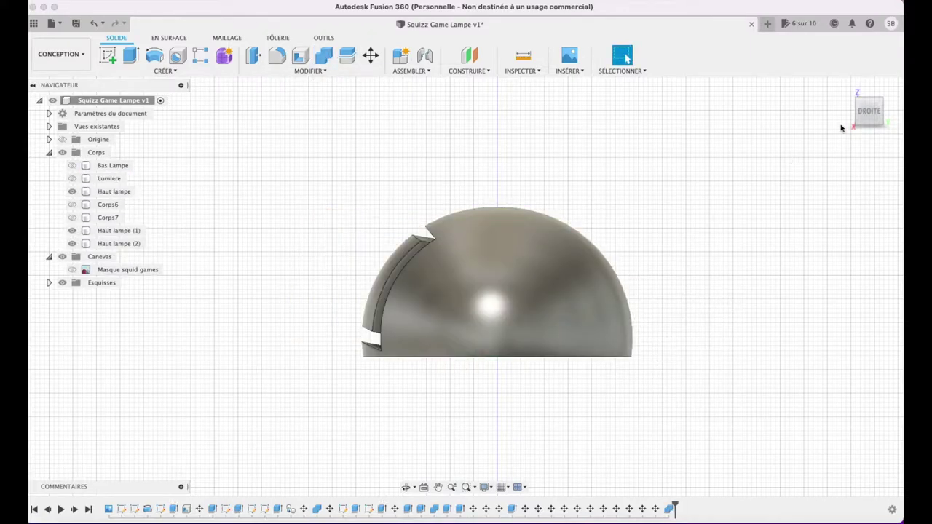
- Combine the Haut lampe (1) body with Haut lampe (2)
{"action": "left_click_drag", "start_coordinate": [842, 129], "coordinate": [799, 70]}
{"action": "left_click", "coordinate": [845, 93]}
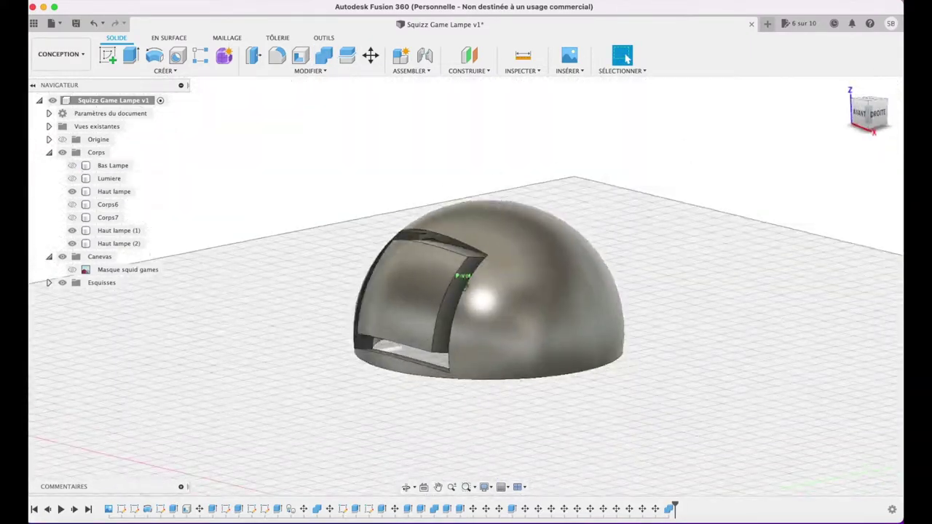
{"action": "left_click", "coordinate": [119, 230]}
{"action": "left_click", "coordinate": [868, 112]}
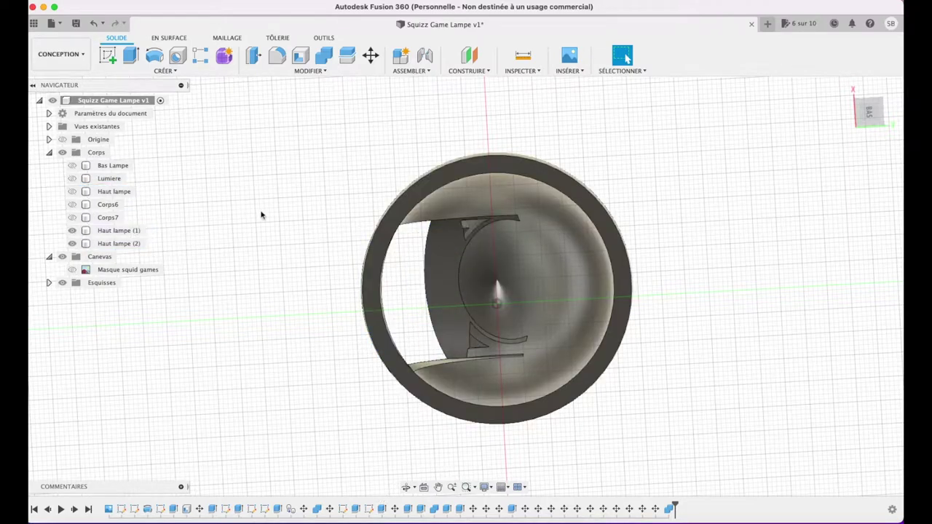
{"action": "key", "text": "Return"}
{"action": "left_click", "coordinate": [689, 376]}
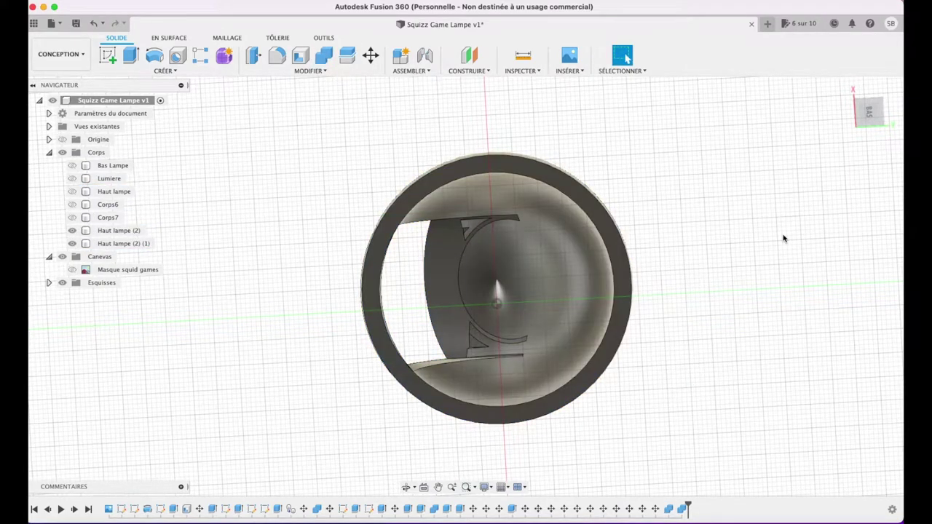
- Hide the Haut lampe (2) (1) body and rename the second top shell 'Haut de lampe'
{"action": "left_click", "coordinate": [71, 243]}
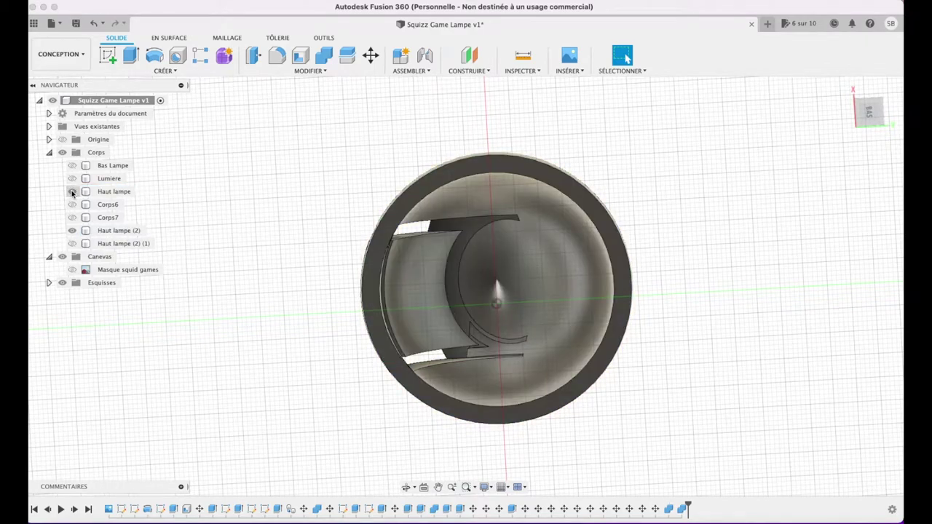
{"action": "type", "text": "Cache"}
{"action": "double_click", "coordinate": [120, 230]}
{"action": "type", "text": "de"}
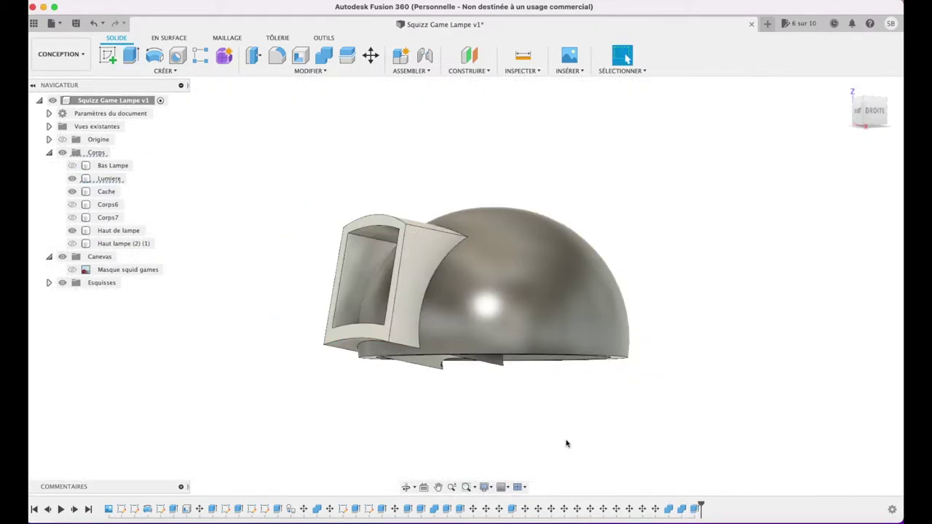
{"action": "middle_click_drag", "start_coordinate": [464, 285], "coordinate": [493, 454], "text": "shift"}
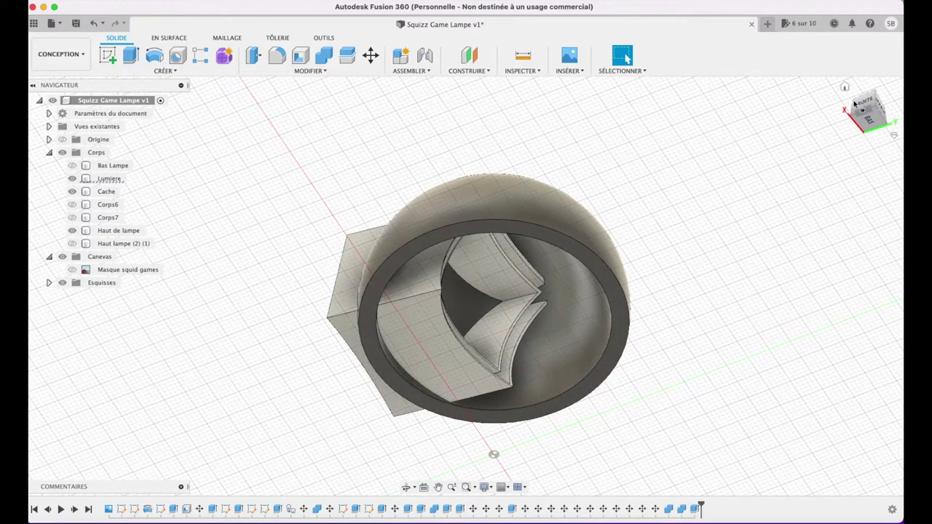
- Show Lumière alone and start a rectangle sketch on its face
{"action": "left_click", "coordinate": [854, 105]}
{"action": "left_click", "coordinate": [109, 178]}
{"action": "left_click", "coordinate": [107, 55]}
{"action": "left_click", "coordinate": [461, 312]}
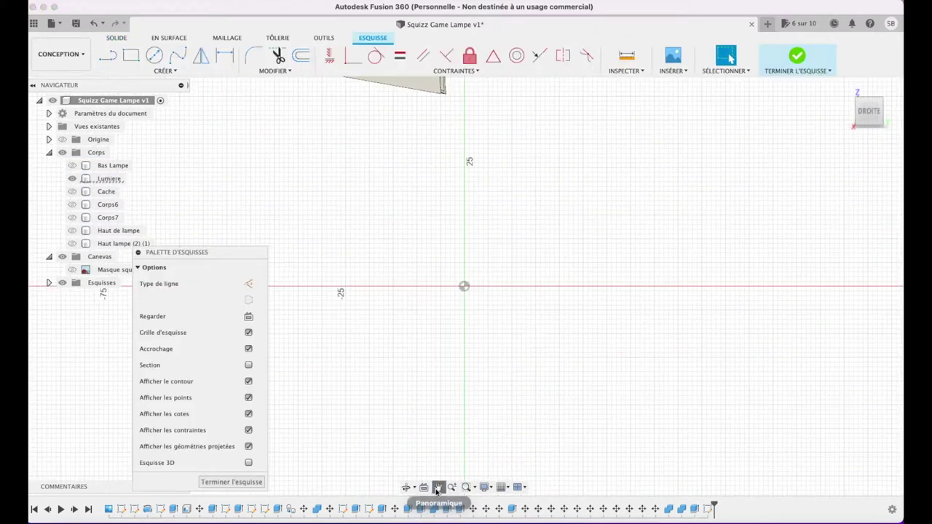
{"action": "key", "text": "r"}
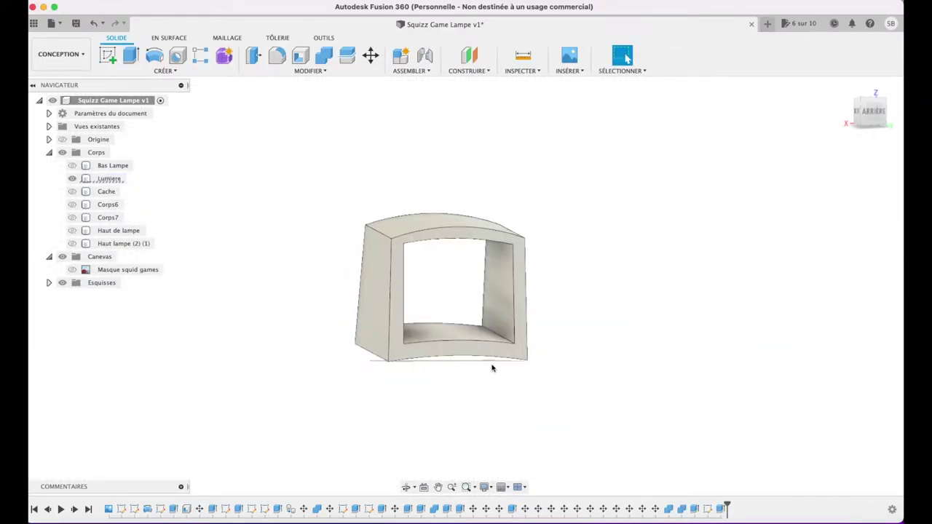
- Toggle body visibility so only Bas Lampe shows, viewed from the front
{"action": "left_click", "coordinate": [72, 192]}
{"action": "left_click", "coordinate": [72, 230]}
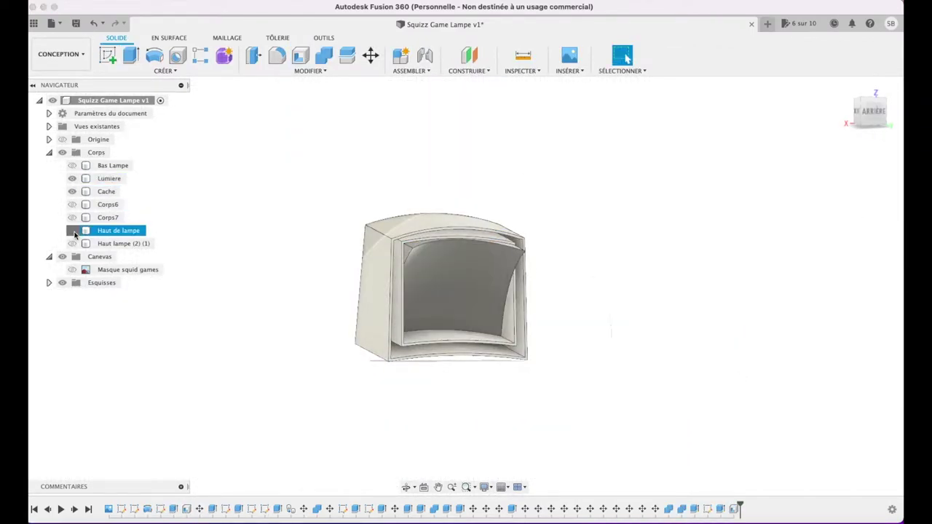
{"action": "left_click", "coordinate": [844, 88]}
{"action": "left_click", "coordinate": [72, 166]}
{"action": "left_click", "coordinate": [869, 111]}
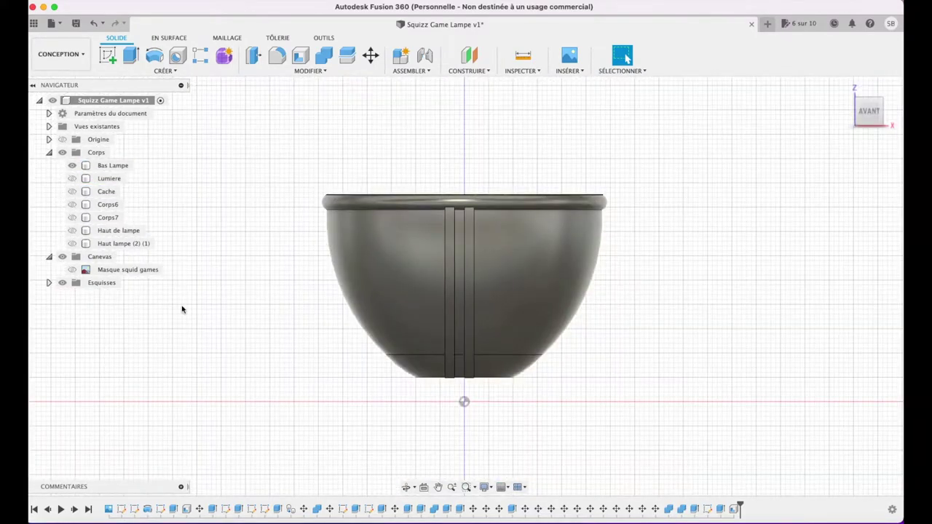
- Show the Masque squid games reference and sketch a 1 mm circle near the Bas Lampe bottom
{"action": "left_click", "coordinate": [72, 269]}
{"action": "scroll", "coordinate": [444, 229], "scroll_direction": "up", "scroll_amount": 10}
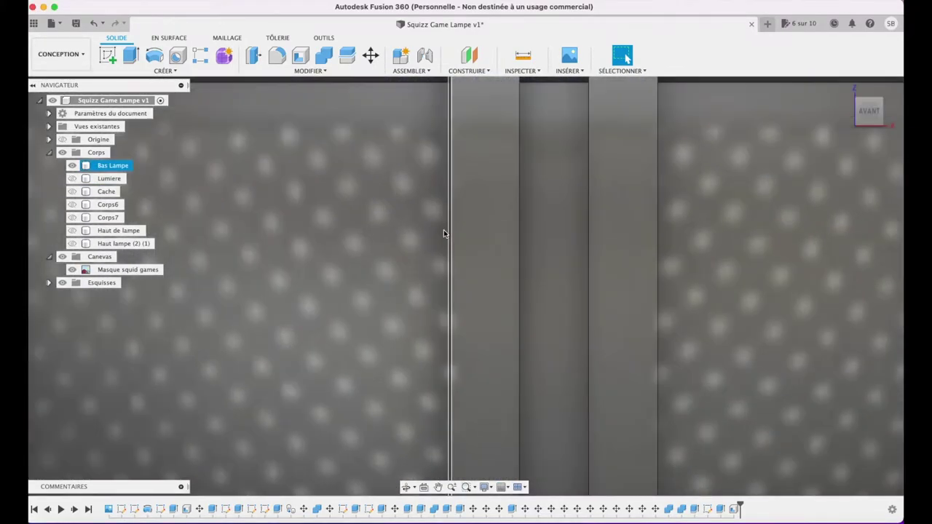
{"action": "scroll", "coordinate": [444, 230], "scroll_direction": "down", "scroll_amount": 8}
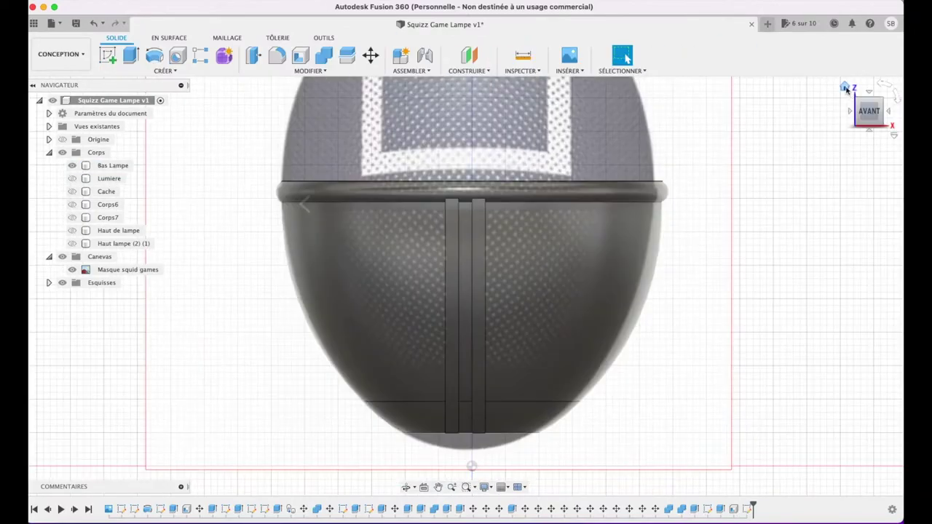
{"action": "left_click", "coordinate": [108, 55]}
{"action": "left_click", "coordinate": [489, 383]}
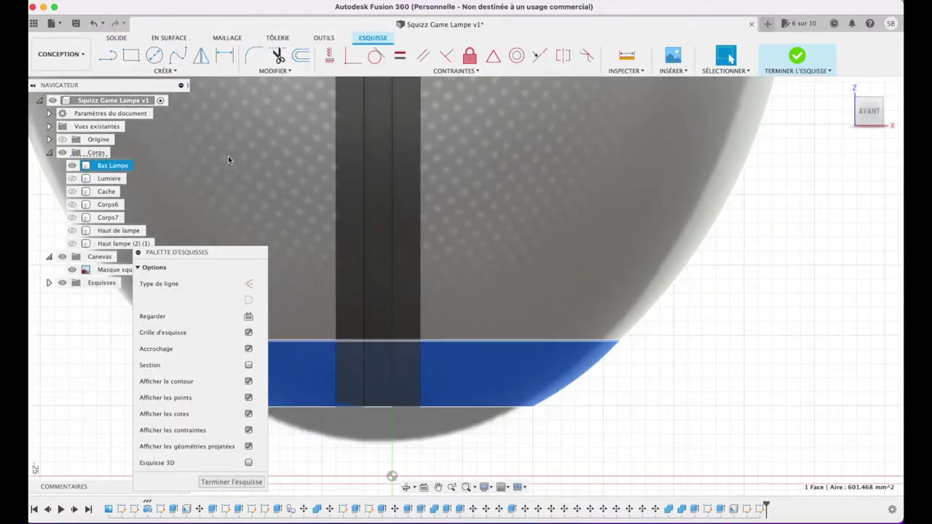
{"action": "key", "text": "c"}
{"action": "scroll", "coordinate": [445, 394], "scroll_direction": "up", "scroll_amount": 3}
{"action": "left_click", "coordinate": [414, 416]}
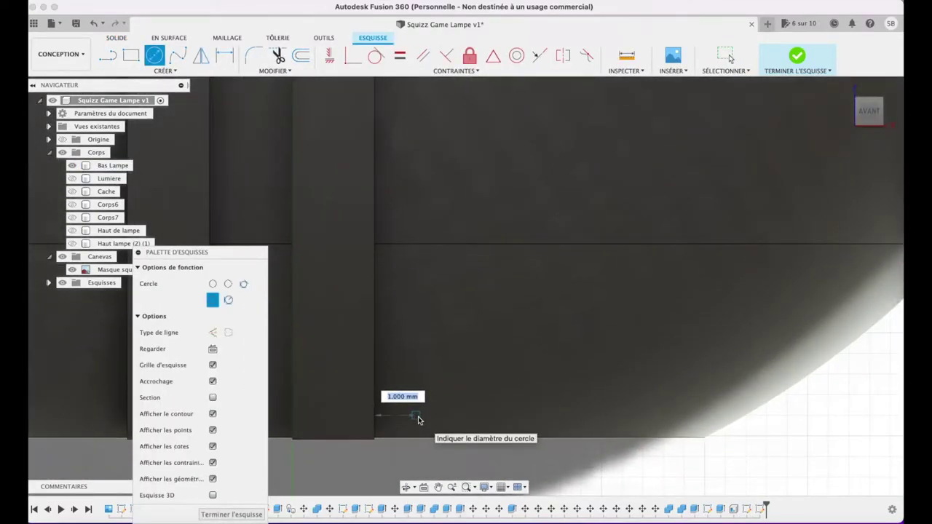
{"action": "left_click", "coordinate": [413, 418]}
- Extrude the circle both ways (Deux côtés) into new body Corps11
{"action": "key", "text": "e"}
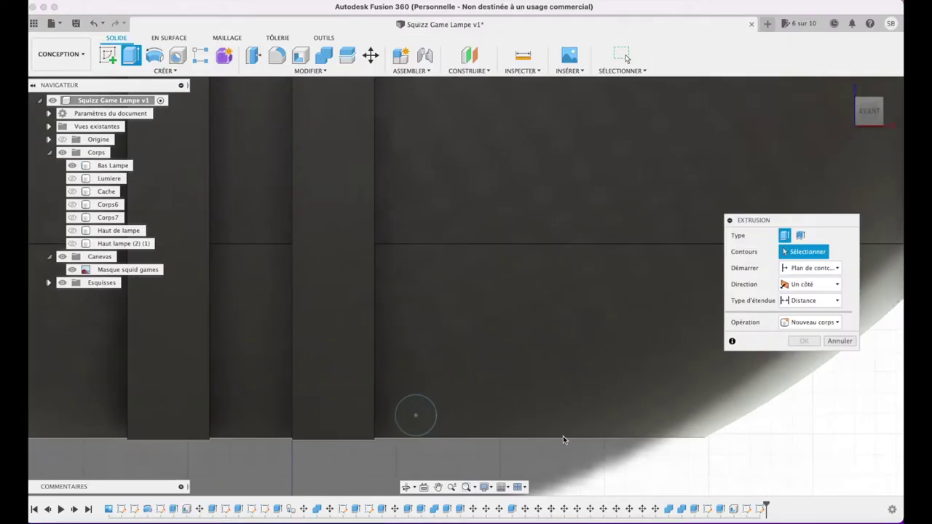
{"action": "left_click", "coordinate": [845, 88]}
{"action": "left_click", "coordinate": [801, 310]}
{"action": "key", "text": "Return"}
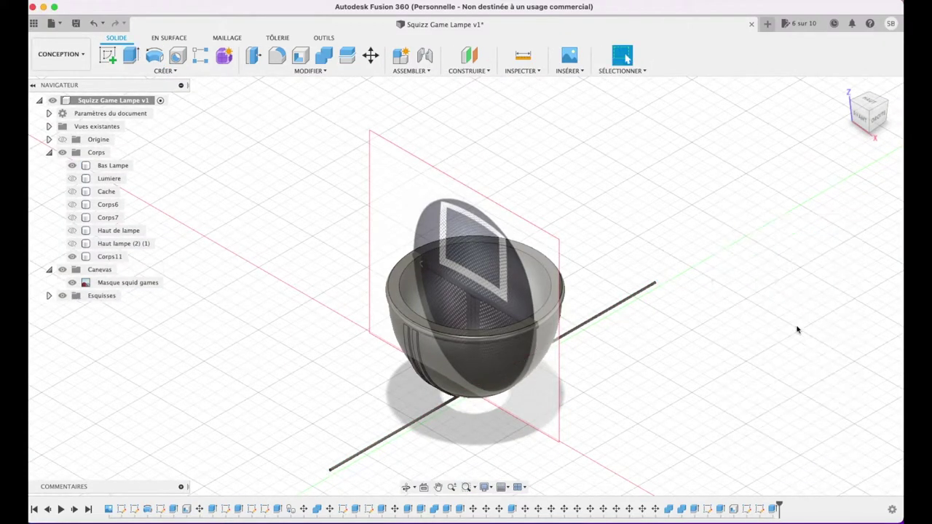
- Start a trial rectangular pattern of Corps11 and stretch its spacing outward
{"action": "left_click", "coordinate": [499, 378]}
{"action": "left_click", "coordinate": [164, 70]}
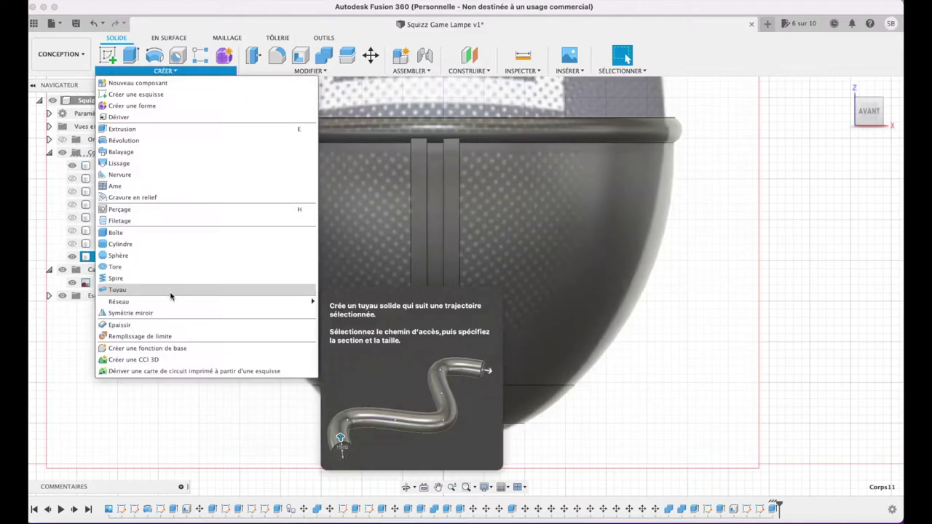
{"action": "left_click", "coordinate": [371, 299]}
{"action": "left_click", "coordinate": [467, 421]}
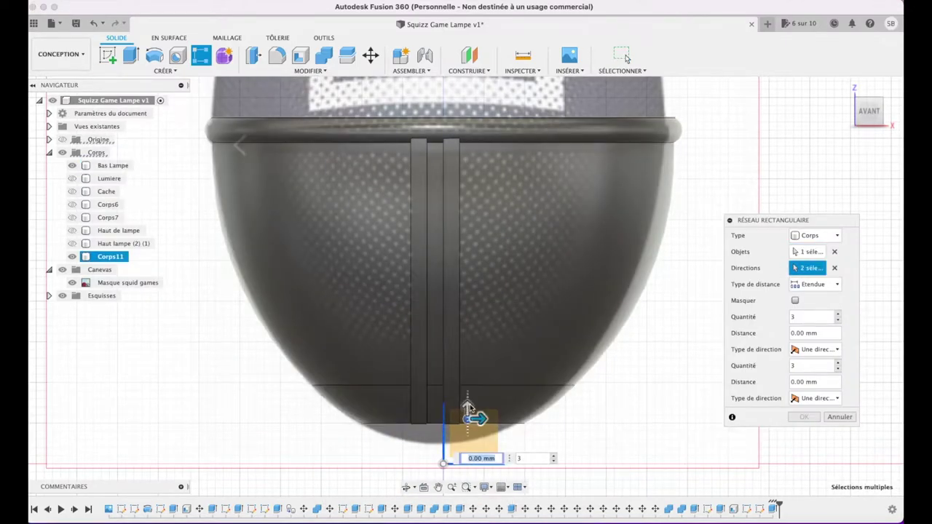
{"action": "left_click_drag", "start_coordinate": [468, 405], "coordinate": [474, 141]}
{"action": "scroll", "coordinate": [426, 110], "scroll_direction": "up", "scroll_amount": 5}
{"action": "scroll", "coordinate": [427, 109], "scroll_direction": "down", "scroll_amount": 5}
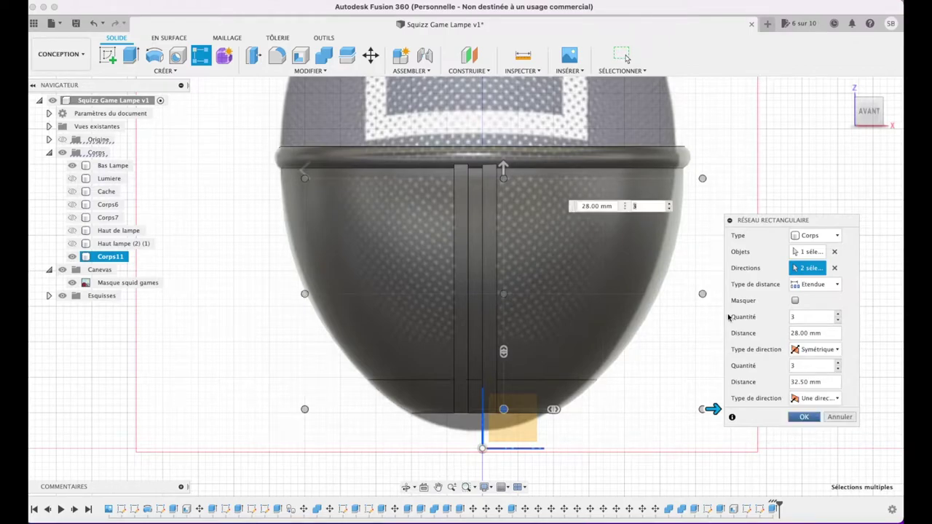
- Set 26 copies in the second direction and 16 one-way copies in the first
{"action": "left_click", "coordinate": [808, 366]}
{"action": "type", "text": "26"}
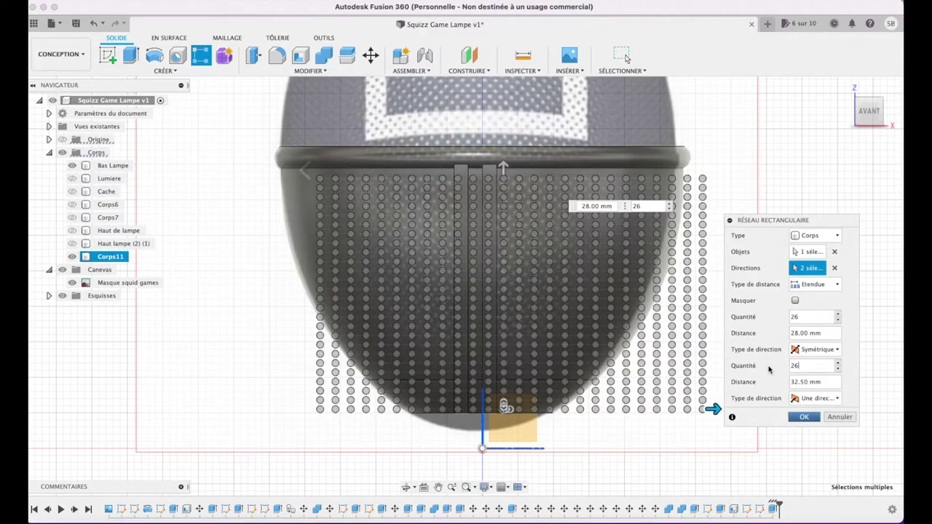
{"action": "left_click", "coordinate": [819, 424]}
{"action": "scroll", "coordinate": [630, 388], "scroll_direction": "down", "scroll_amount": 5}
{"action": "left_click", "coordinate": [815, 398]}
{"action": "left_click", "coordinate": [821, 412]}
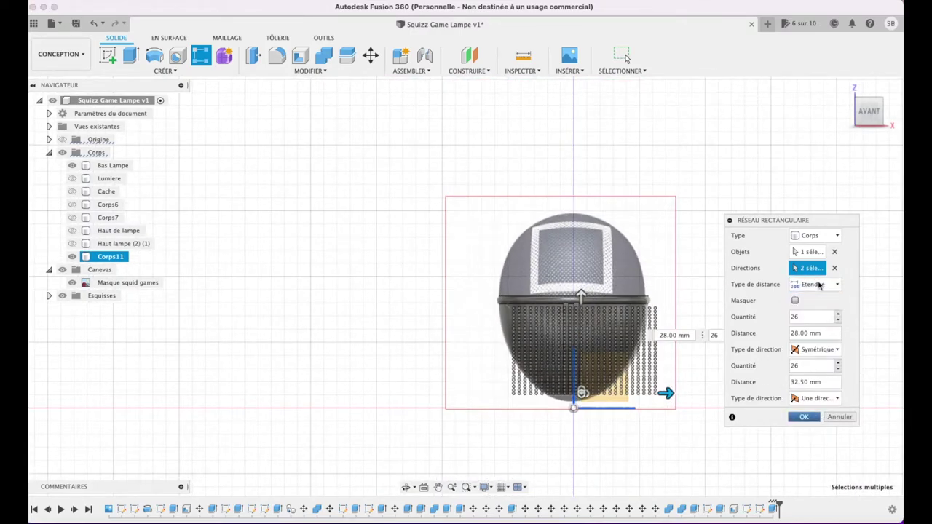
{"action": "left_click", "coordinate": [815, 365]}
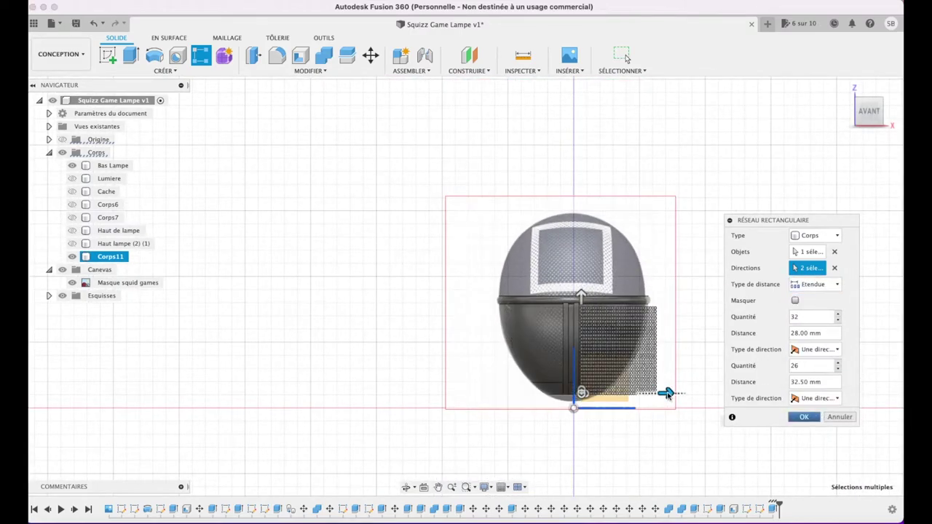
{"action": "scroll", "coordinate": [660, 333], "scroll_direction": "up", "scroll_amount": 5}
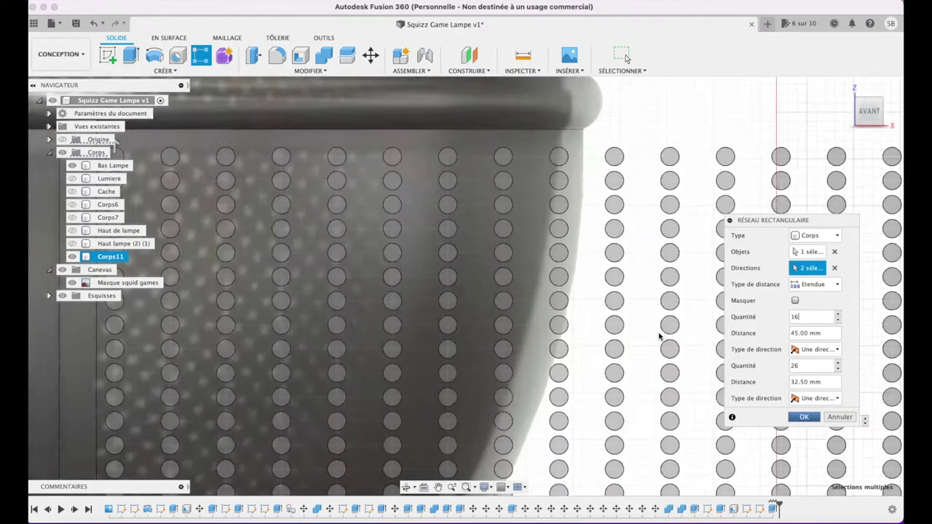
{"action": "scroll", "coordinate": [660, 335], "scroll_direction": "down", "scroll_amount": 3}
{"action": "key", "text": "Return"}
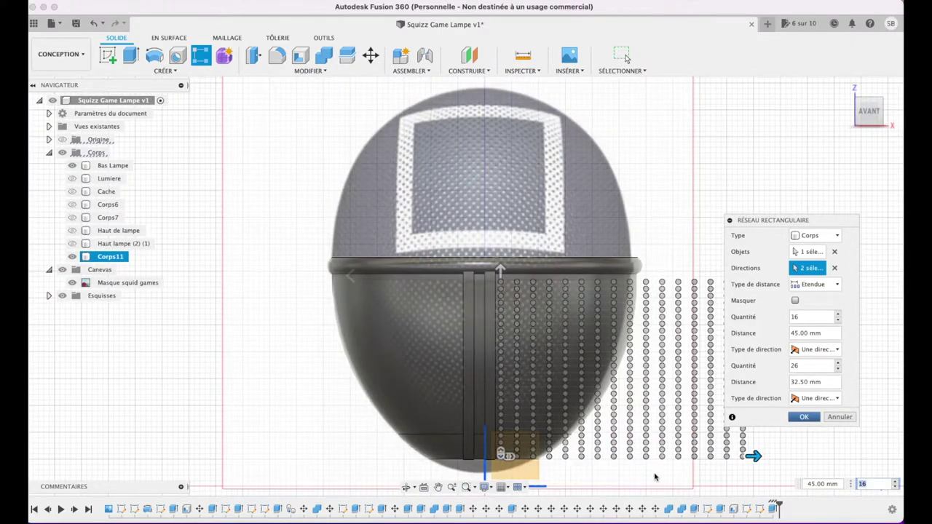
- Make the second direction symmetric and allow suppressing individual pattern copies
{"action": "left_click", "coordinate": [818, 424]}
{"action": "scroll", "coordinate": [764, 434], "scroll_direction": "down", "scroll_amount": 5}
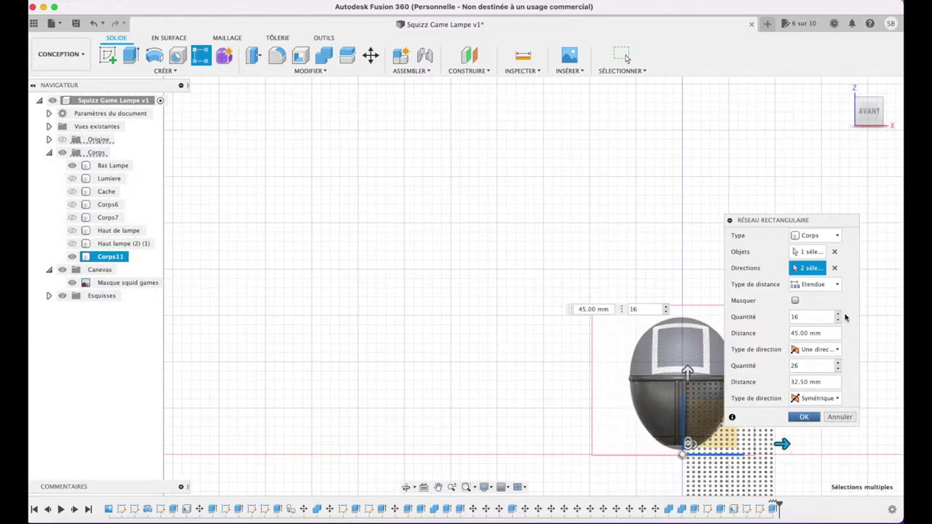
{"action": "left_click", "coordinate": [813, 366]}
{"action": "type", "text": "4"}
{"action": "key", "text": "Return"}
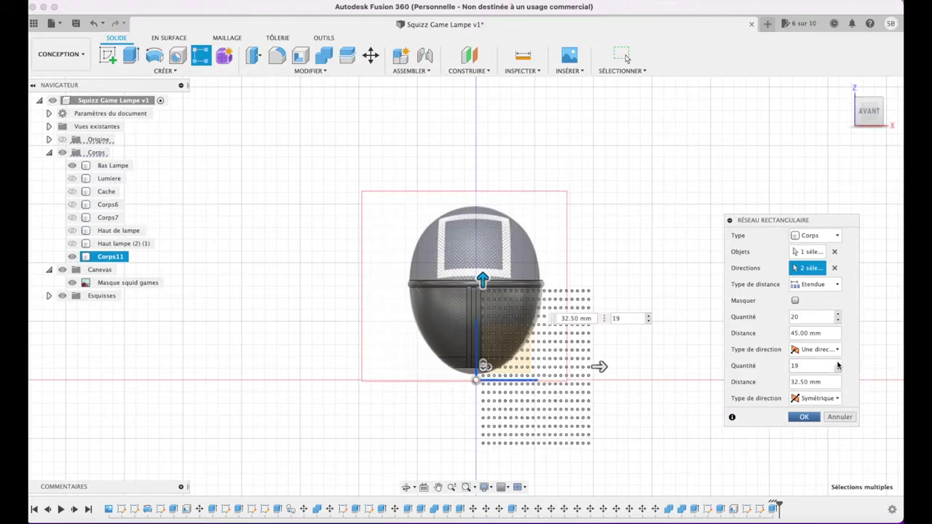
{"action": "scroll", "coordinate": [648, 402], "scroll_direction": "up", "scroll_amount": 5}
{"action": "left_click", "coordinate": [795, 300]}
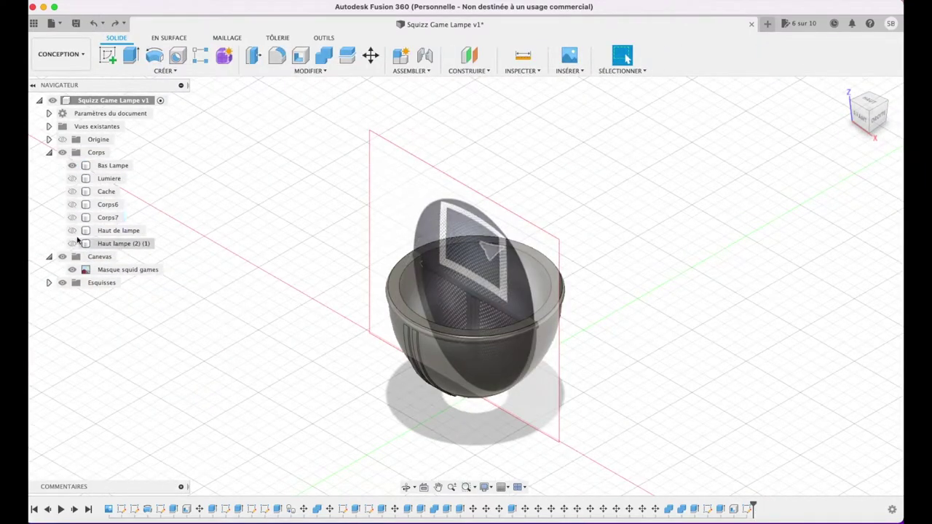
- Show both top shell bodies, including Haut de lampe, and view the lamp from the front
{"action": "left_click", "coordinate": [72, 243]}
{"action": "left_click", "coordinate": [73, 230]}
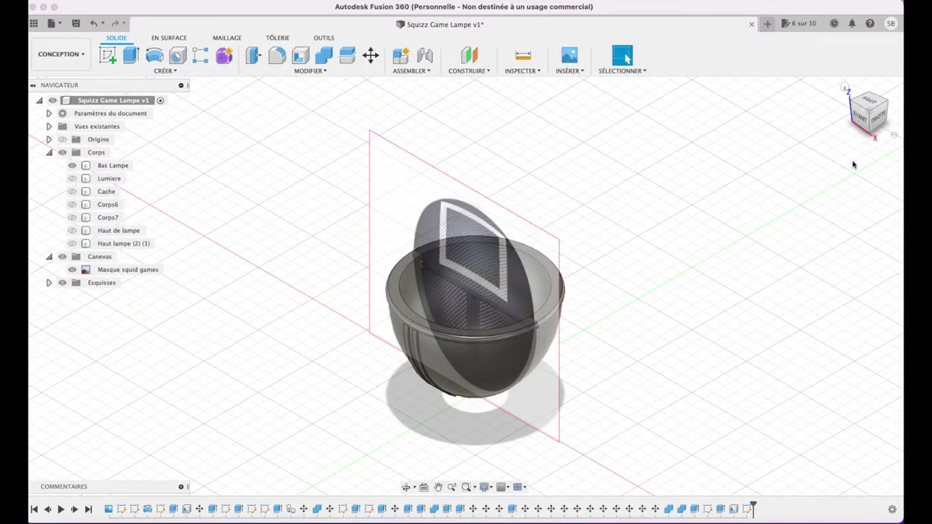
{"action": "left_click", "coordinate": [863, 123]}
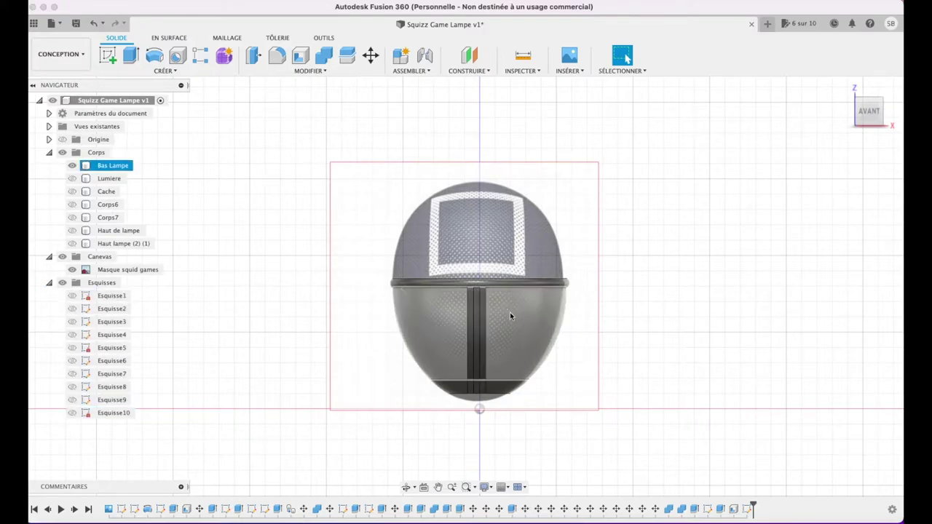
- Sketch a small circle near the bottom of the bowl front
{"action": "scroll", "coordinate": [409, 382], "scroll_direction": "up", "scroll_amount": 5}
{"action": "key", "text": "c"}
{"action": "left_click", "coordinate": [448, 221]}
{"action": "left_click", "coordinate": [405, 214]}
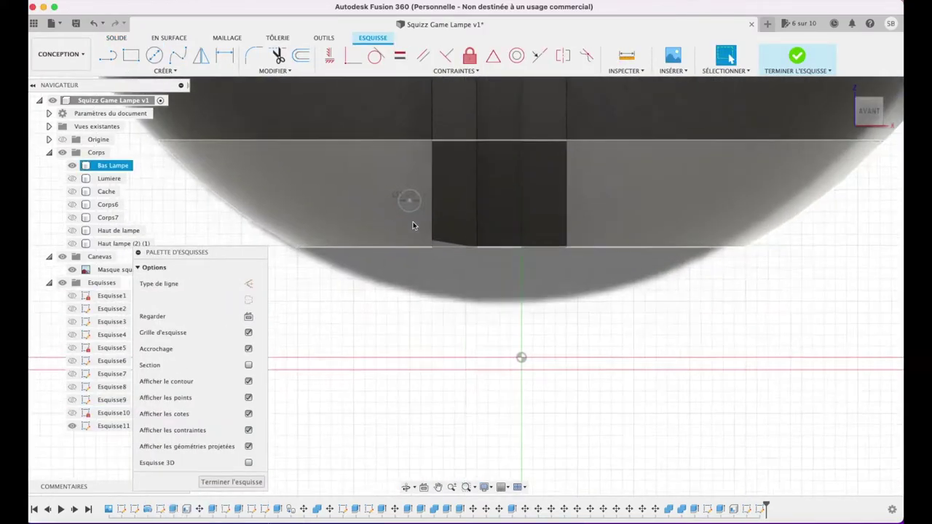
{"action": "scroll", "coordinate": [413, 222], "scroll_direction": "up", "scroll_amount": 3}
- Extrude the circle through the shell into cylinder Corps11 and start a rectangular pattern of it
{"action": "key", "text": "e"}
{"action": "left_click_drag", "start_coordinate": [443, 374], "coordinate": [313, 452]}
{"action": "left_click", "coordinate": [811, 355]}
{"action": "left_click", "coordinate": [800, 400]}
{"action": "left_click", "coordinate": [803, 374]}
{"action": "left_click", "coordinate": [166, 70]}
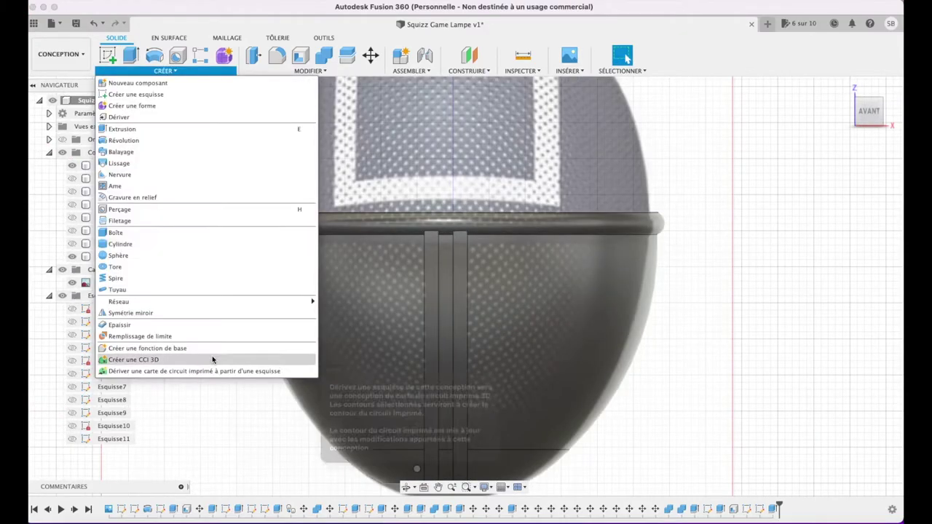
{"action": "left_click", "coordinate": [212, 355]}
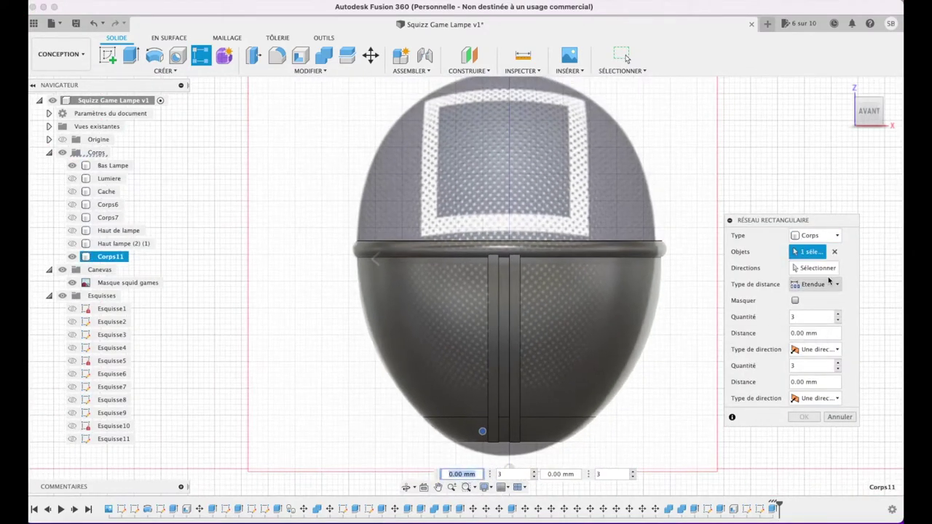
- Stretch the vertical spacing up to the collar, add rows, and make direction two symmetric
{"action": "left_click_drag", "start_coordinate": [481, 418], "coordinate": [505, 283]}
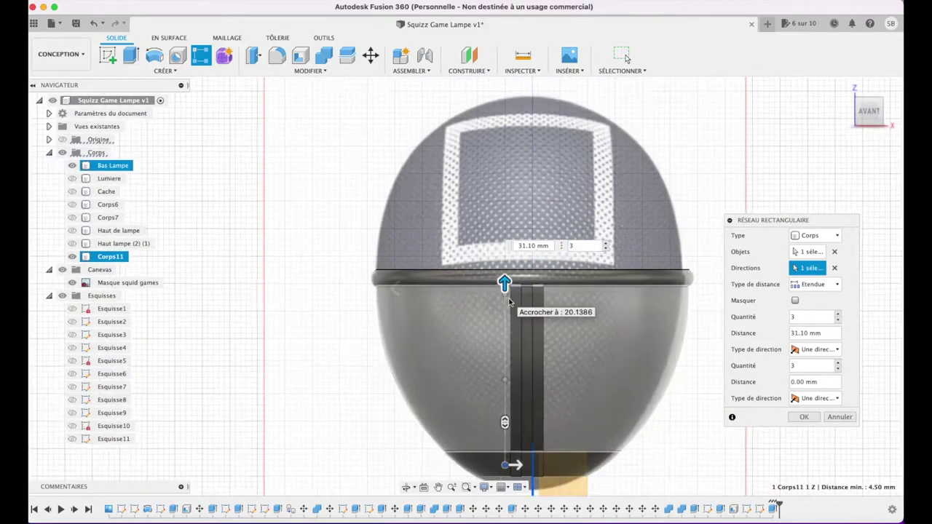
{"action": "left_click", "coordinate": [838, 314]}
{"action": "left_click", "coordinate": [838, 313]}
{"action": "left_click", "coordinate": [837, 314]}
{"action": "left_click", "coordinate": [838, 314]}
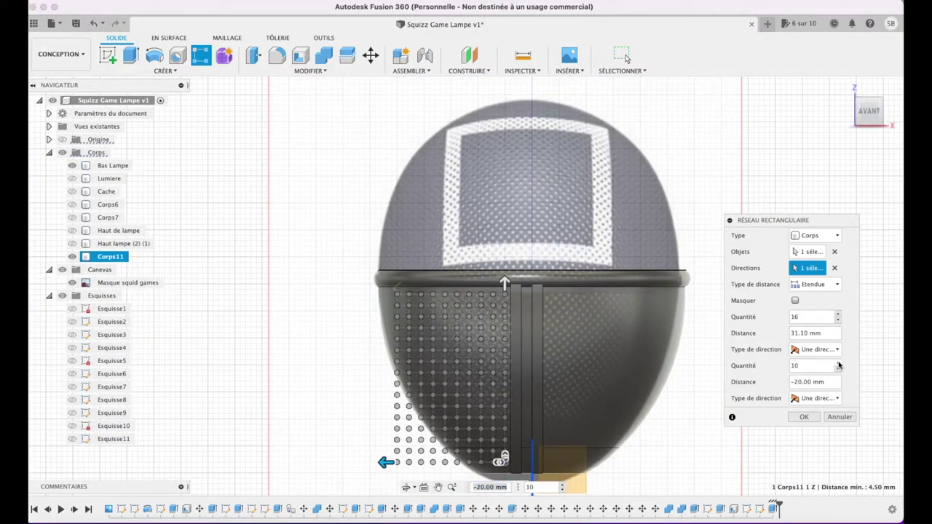
{"action": "left_click", "coordinate": [836, 399]}
{"action": "left_click", "coordinate": [812, 424]}
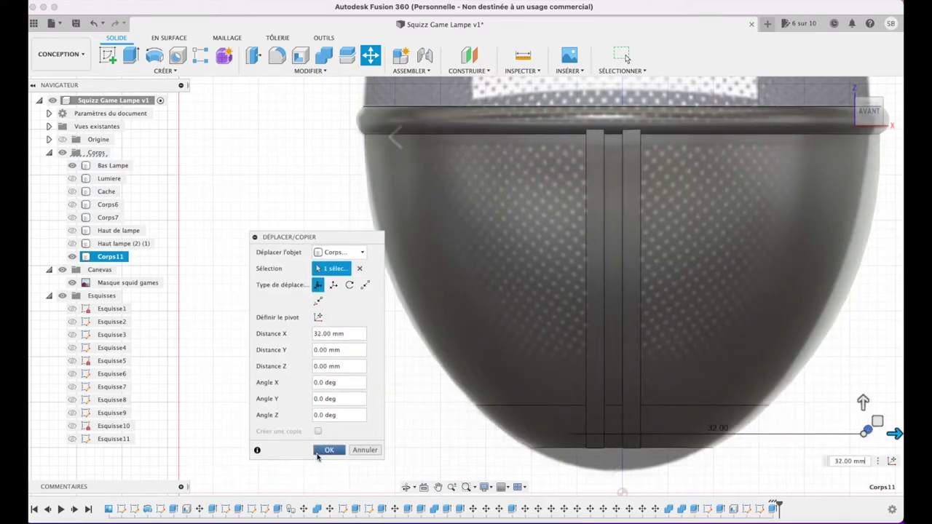
- Move the hole rod 32 mm along X and begin a fresh rectangular pattern
{"action": "left_click", "coordinate": [315, 450]}
{"action": "left_click", "coordinate": [164, 71]}
{"action": "left_click", "coordinate": [364, 299]}
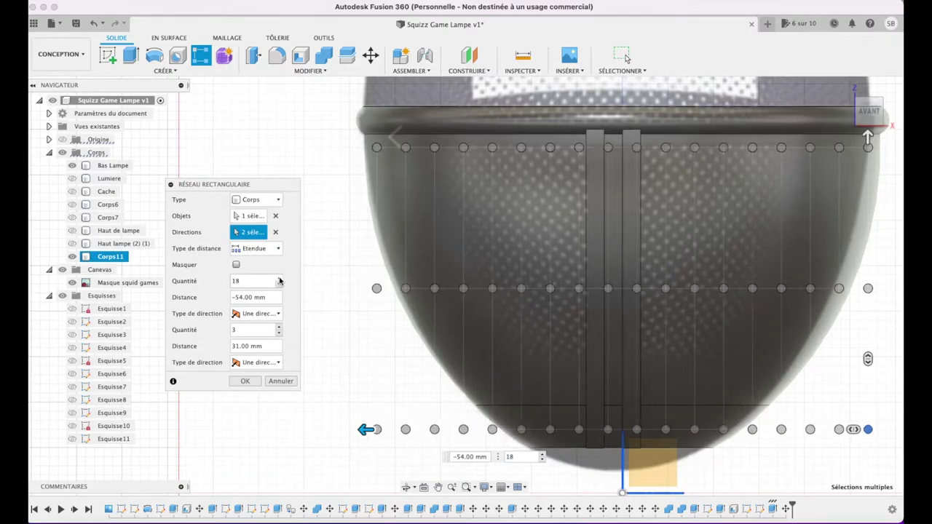
- Set the grid to 21 columns and 15 rows with copy suppression enabled
{"action": "left_click", "coordinate": [278, 279]}
{"action": "left_click", "coordinate": [279, 279]}
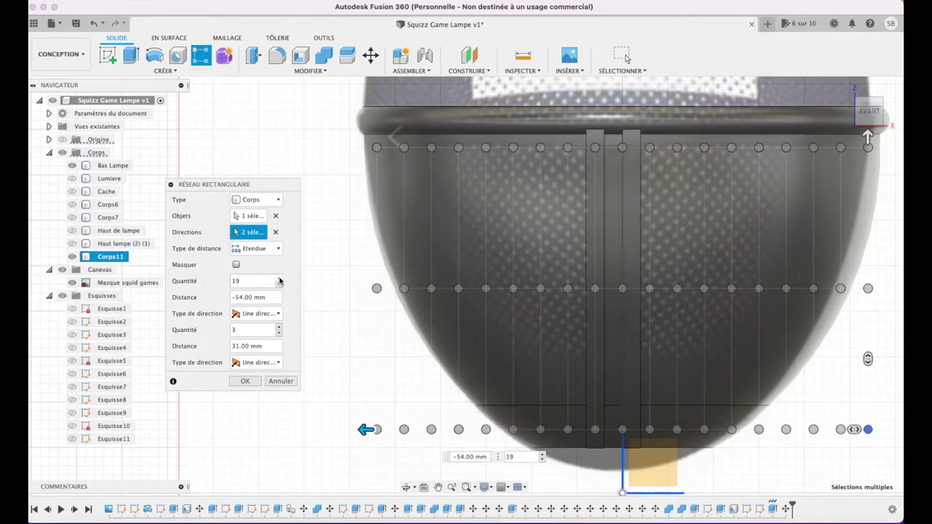
{"action": "left_click", "coordinate": [279, 279]}
{"action": "left_click", "coordinate": [279, 328]}
{"action": "left_click", "coordinate": [278, 328]}
{"action": "left_click", "coordinate": [279, 327]}
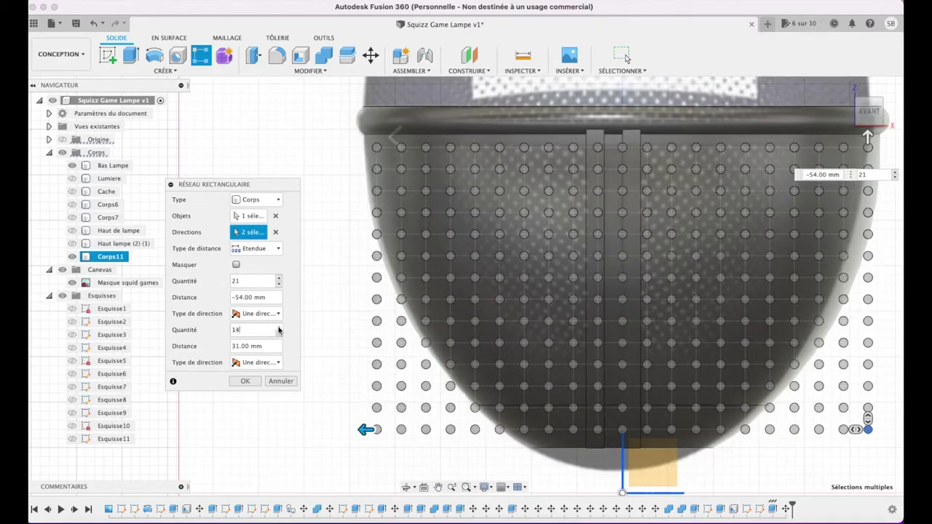
{"action": "left_click", "coordinate": [279, 327]}
{"action": "left_click", "coordinate": [279, 327]}
{"action": "left_click", "coordinate": [279, 328]}
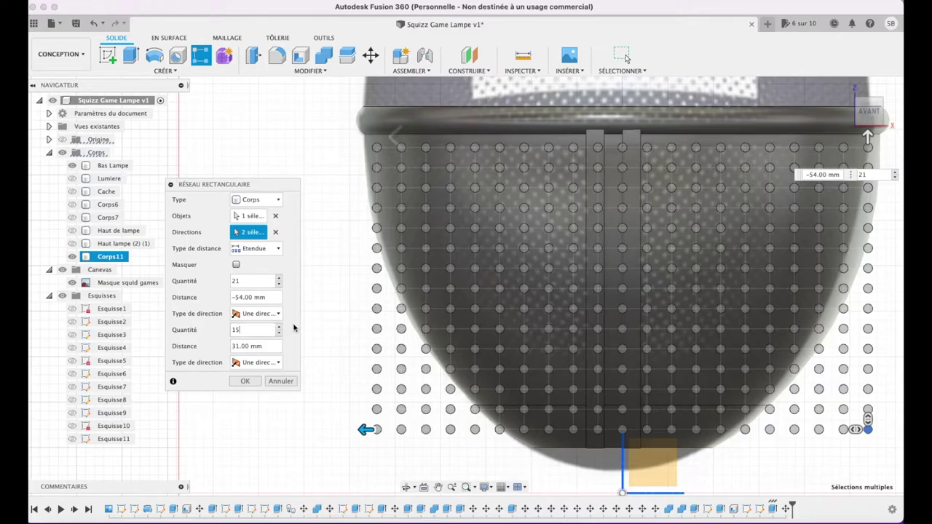
{"action": "left_click", "coordinate": [236, 264]}
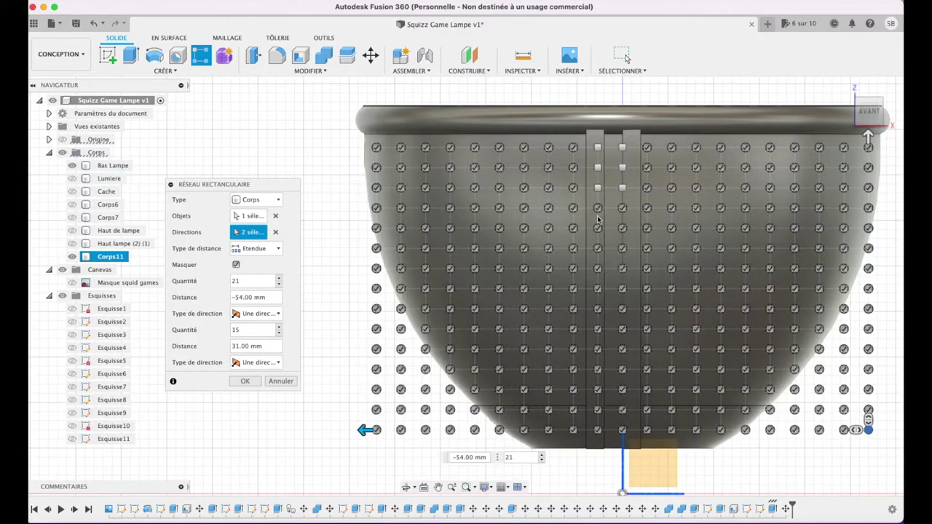
{"action": "middle_click_drag", "start_coordinate": [593, 265], "coordinate": [462, 272], "text": "shift"}
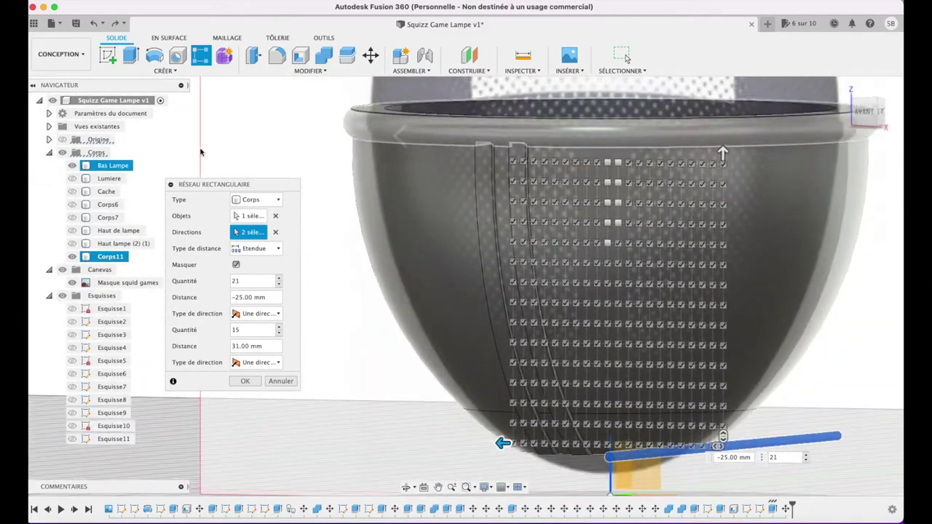
- Abandon the grid, undo the rod, and re-extrude the circle 35 mm
{"action": "left_click", "coordinate": [95, 26]}
{"action": "left_click", "coordinate": [95, 26]}
{"action": "scroll", "coordinate": [562, 408], "scroll_direction": "up", "scroll_amount": 5}
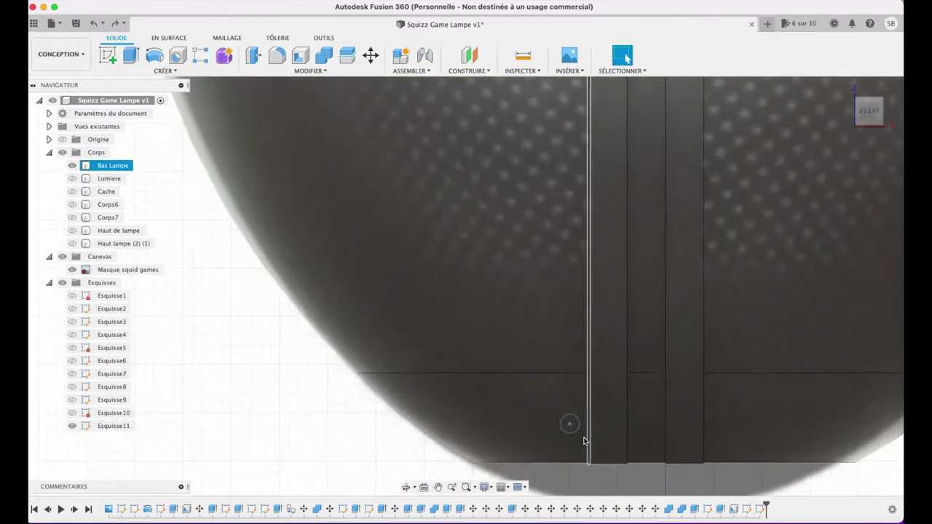
{"action": "key", "text": "e"}
{"action": "left_click", "coordinate": [843, 87]}
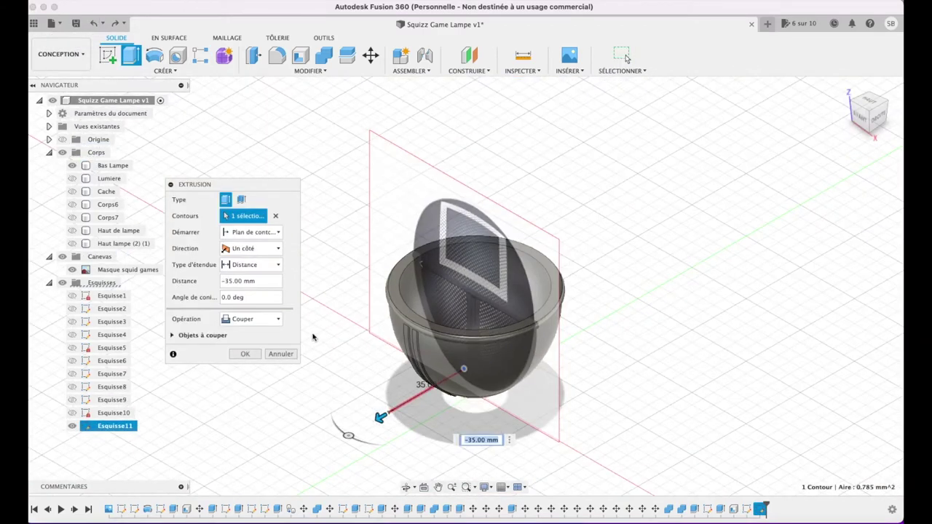
{"action": "left_click", "coordinate": [245, 337]}
- Start a Pattern on Path (Réseau sur la trajectoire) setup
{"action": "scroll", "coordinate": [473, 340], "scroll_direction": "up", "scroll_amount": 3}
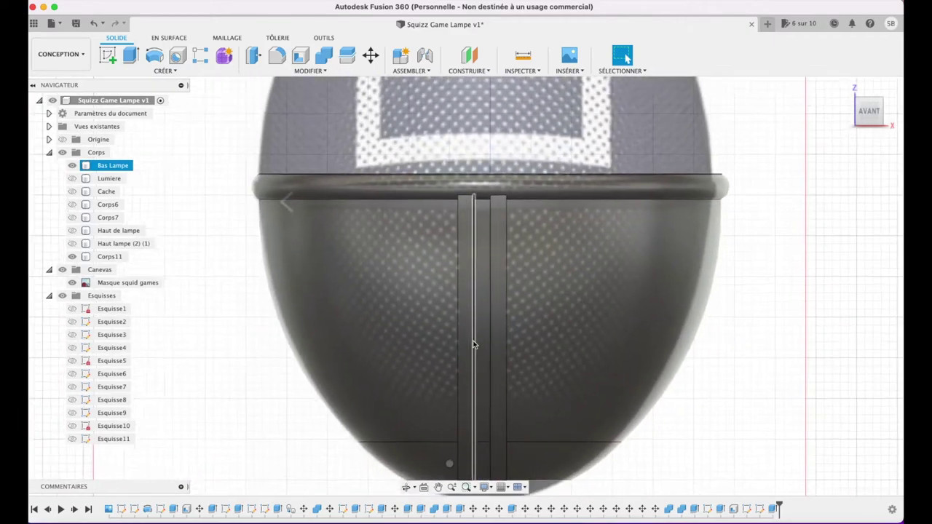
{"action": "left_click", "coordinate": [72, 283]}
{"action": "left_click", "coordinate": [165, 70]}
{"action": "left_click", "coordinate": [352, 321]}
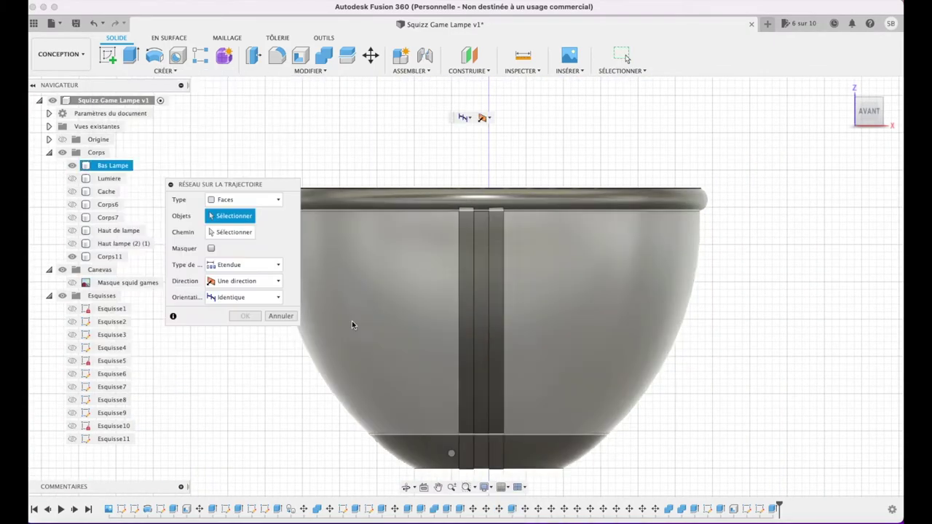
- Repeat the hole rod along the vertical edge into a column of eleven rods
{"action": "left_click", "coordinate": [460, 265]}
{"action": "left_click", "coordinate": [459, 269]}
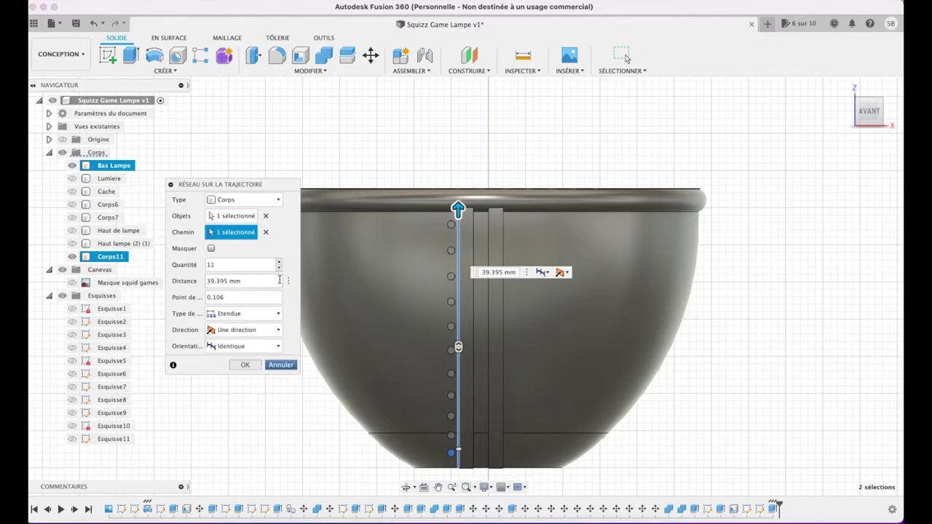
{"action": "key", "text": "Return"}
- Set up a circular body pattern of rods Corps11–21 around the shell's rim axis
{"action": "mouse_move", "coordinate": [464, 285]}
{"action": "middle_mouse_down", "text": "shift"}
{"action": "mouse_move", "coordinate": [466, 379]}
{"action": "mouse_move", "coordinate": [378, 392]}
{"action": "middle_mouse_up", "text": "shift"}
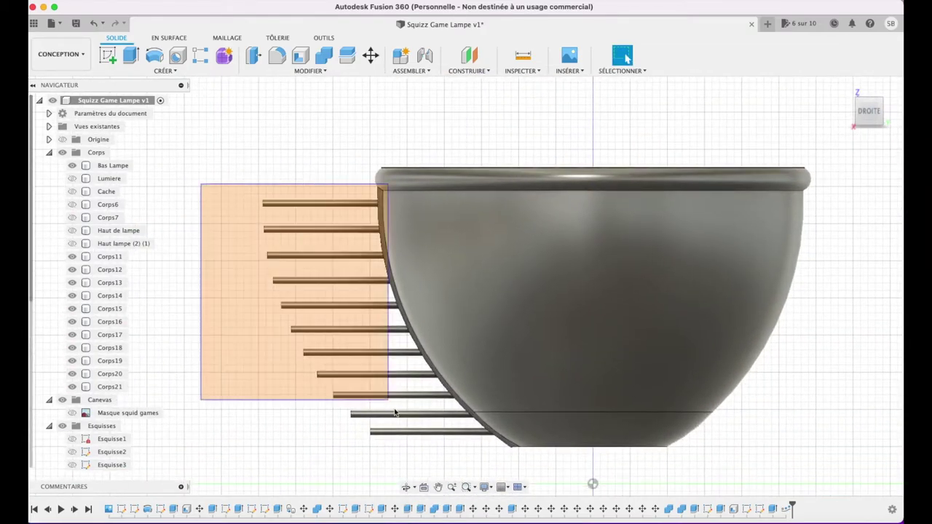
{"action": "left_click_drag", "start_coordinate": [377, 393], "coordinate": [255, 182]}
{"action": "left_click", "coordinate": [845, 86]}
{"action": "left_click", "coordinate": [165, 71]}
{"action": "left_click", "coordinate": [346, 310]}
{"action": "left_click", "coordinate": [228, 198]}
{"action": "left_click", "coordinate": [243, 212]}
{"action": "left_click", "coordinate": [110, 256]}
{"action": "left_click", "coordinate": [110, 386], "text": "shift"}
{"action": "left_click", "coordinate": [229, 232]}
{"action": "left_click", "coordinate": [416, 244]}
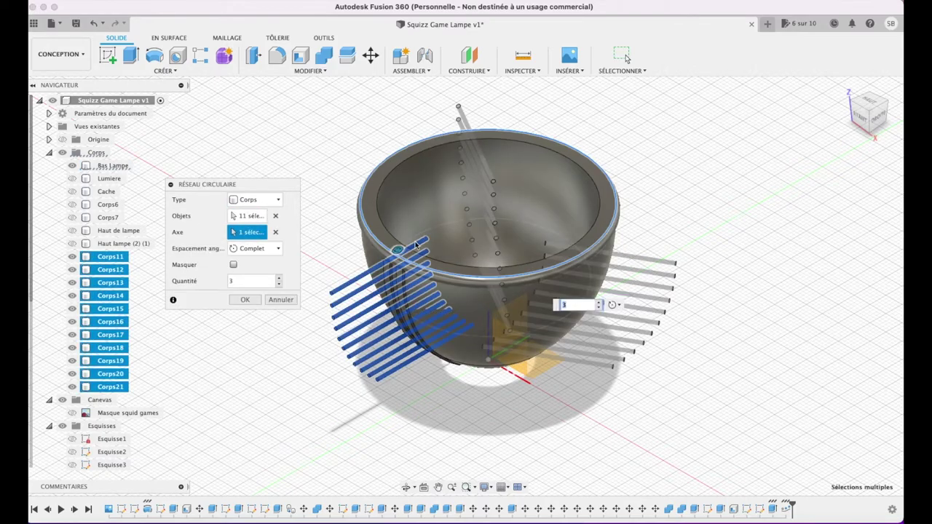
- Fan the rod column into 16 copies across 65° using angle spacing
{"action": "type", "text": "35"}
{"action": "left_click", "coordinate": [615, 304]}
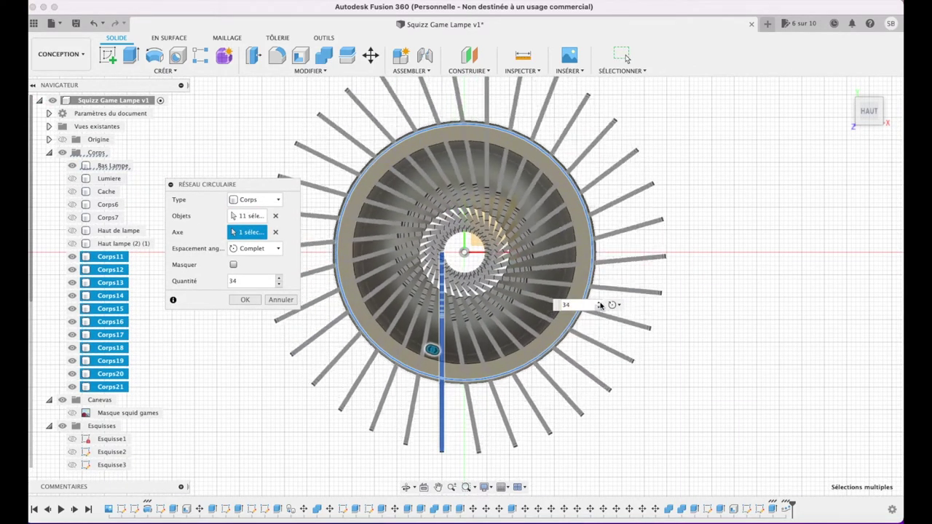
{"action": "left_click", "coordinate": [619, 324]}
{"action": "left_click_drag", "start_coordinate": [437, 364], "coordinate": [357, 233]}
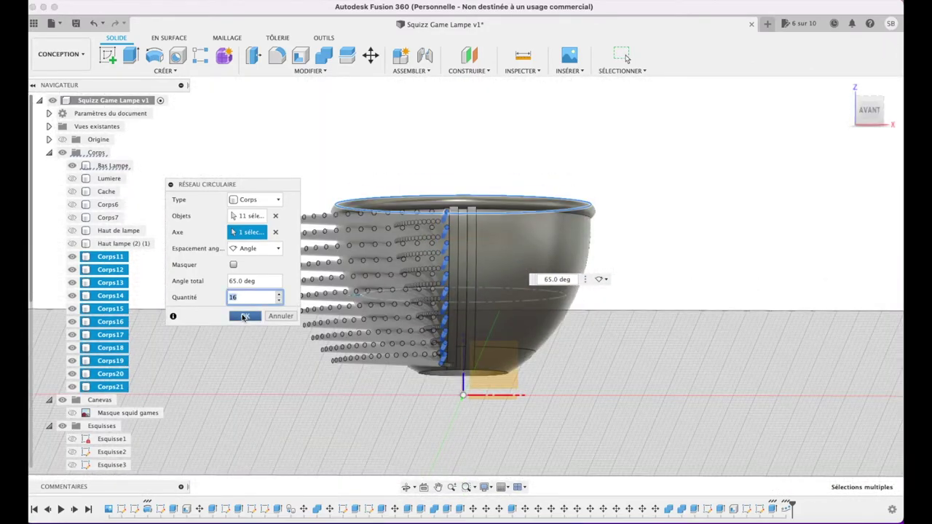
{"action": "left_click", "coordinate": [244, 317]}
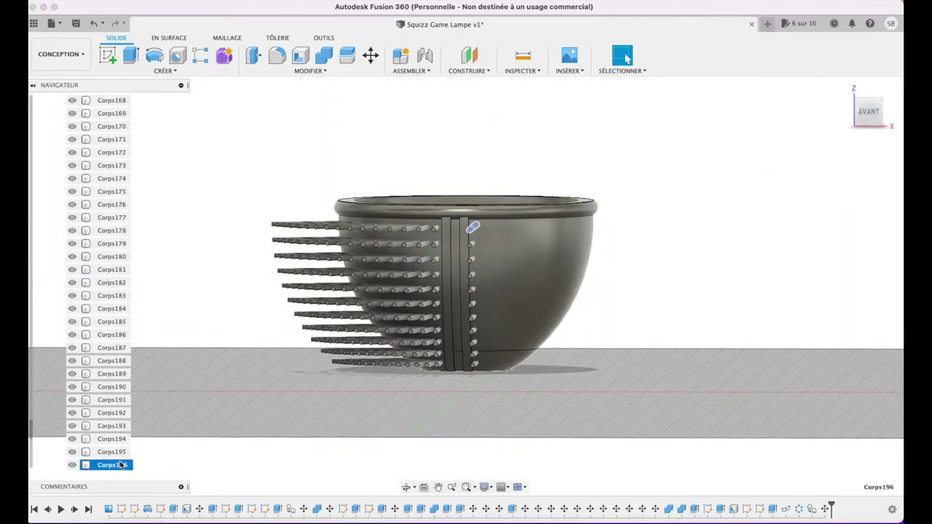
{"action": "left_click", "coordinate": [111, 322], "text": "shift"}
- Select the last rod column, Corps187–197, and start a pattern along a path
{"action": "right_click", "coordinate": [109, 324]}
{"action": "key", "text": "Escape"}
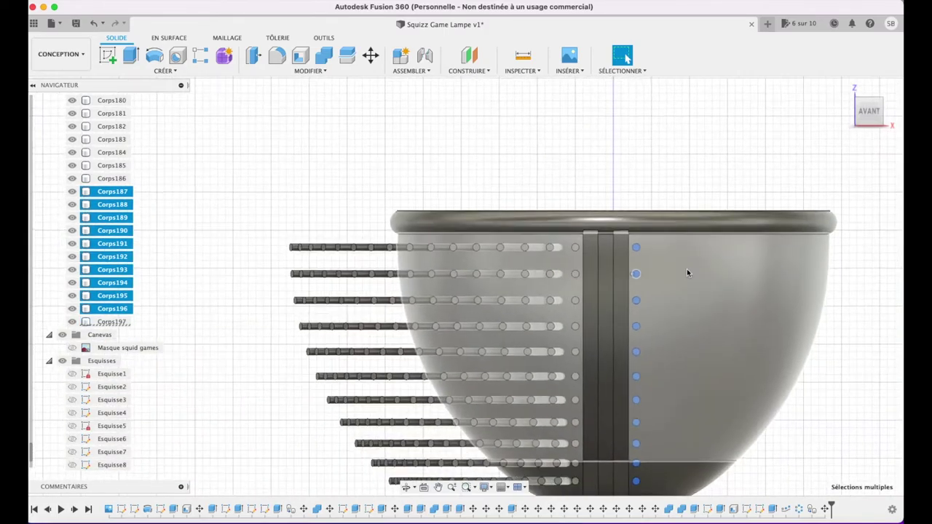
{"action": "left_click", "coordinate": [164, 71]}
{"action": "left_click", "coordinate": [371, 325]}
{"action": "left_click", "coordinate": [244, 199]}
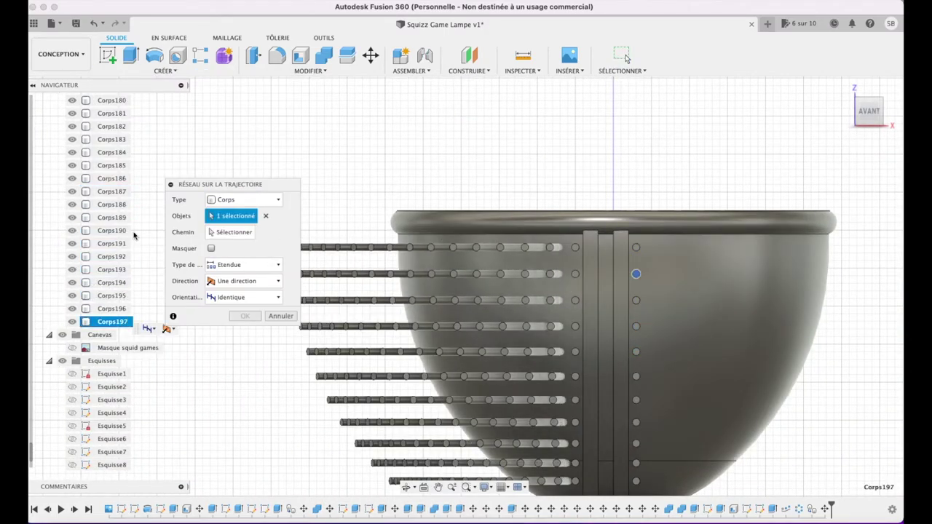
- Repeat the rods 16 times along the rim edge, oriented by Path Direction
{"action": "left_click", "coordinate": [737, 227]}
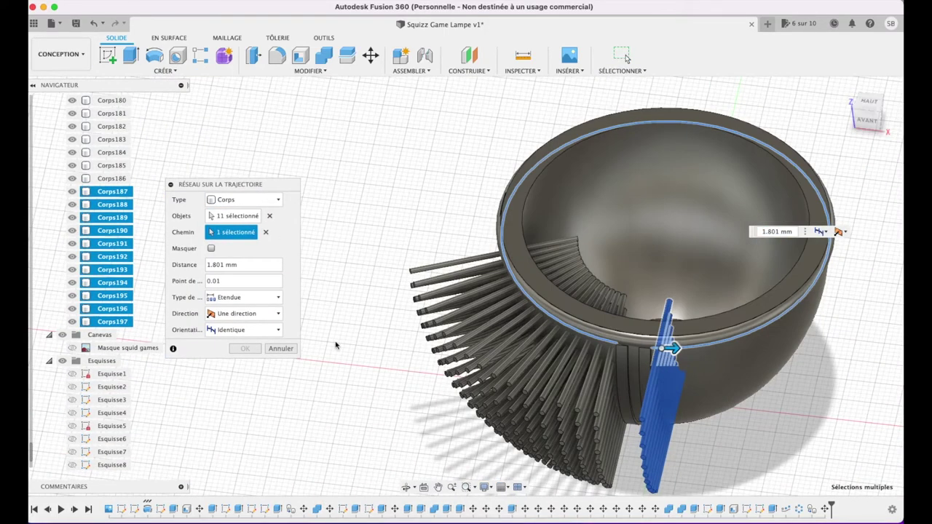
{"action": "left_click_drag", "start_coordinate": [675, 347], "coordinate": [715, 354]}
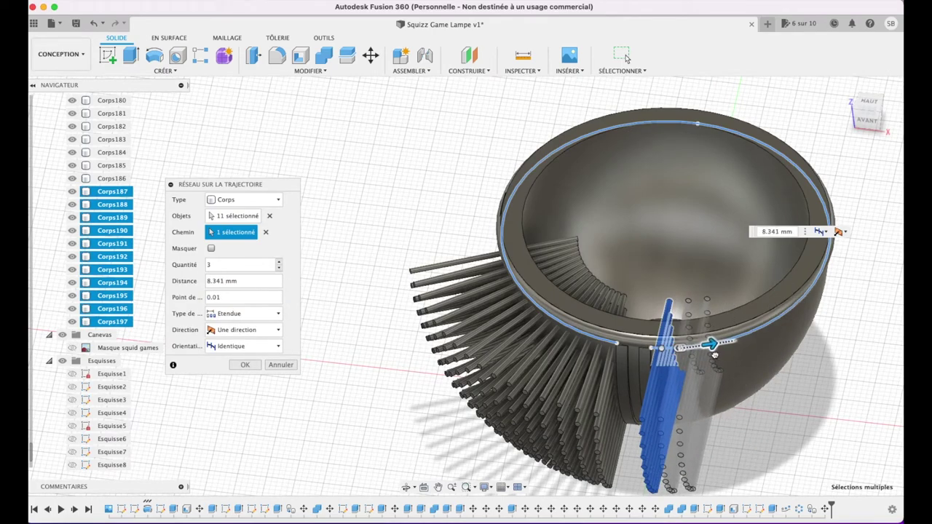
{"action": "left_click", "coordinate": [279, 263]}
{"action": "left_click", "coordinate": [278, 262]}
{"action": "left_click", "coordinate": [279, 262]}
{"action": "left_click", "coordinate": [279, 262]}
{"action": "left_click", "coordinate": [279, 263]}
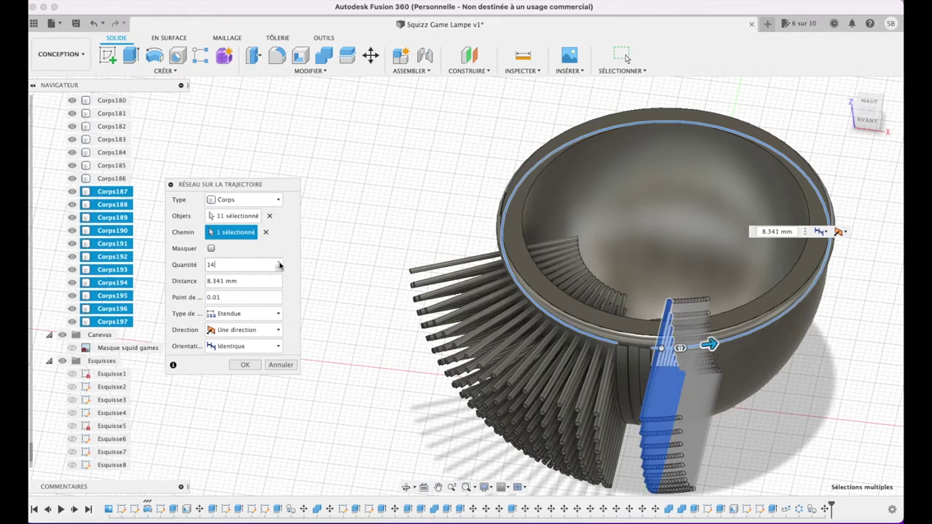
{"action": "left_click", "coordinate": [247, 346]}
{"action": "left_click", "coordinate": [244, 377]}
{"action": "mouse_move", "coordinate": [710, 345]}
{"action": "left_mouse_down"}
{"action": "mouse_move", "coordinate": [830, 293]}
{"action": "mouse_move", "coordinate": [823, 266]}
{"action": "left_mouse_up"}
{"action": "left_click", "coordinate": [866, 120]}
{"action": "left_click", "coordinate": [868, 100]}
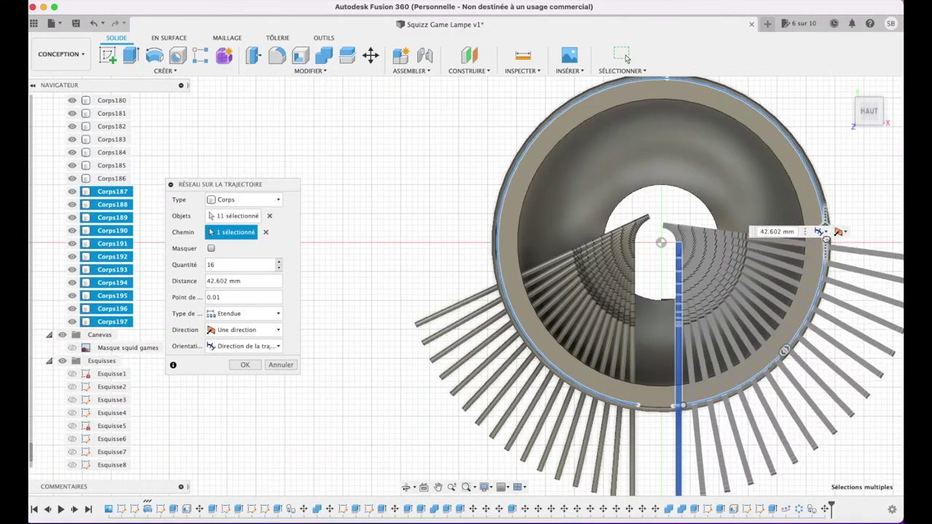
{"action": "key", "text": "Return"}
{"action": "left_click", "coordinate": [851, 93]}
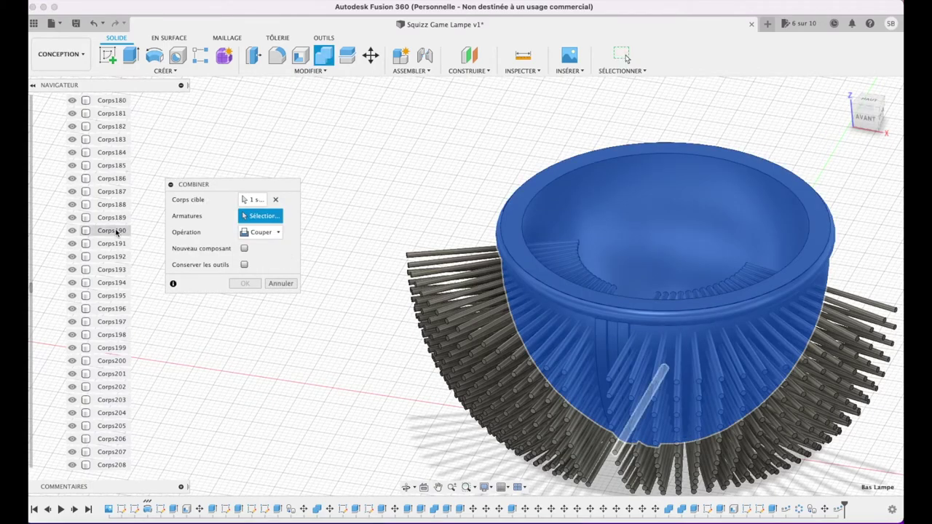
- Cut every hole rod out of Bas Lampe with a Couper combine
{"action": "scroll", "coordinate": [120, 230], "scroll_direction": "up", "scroll_amount": 15}
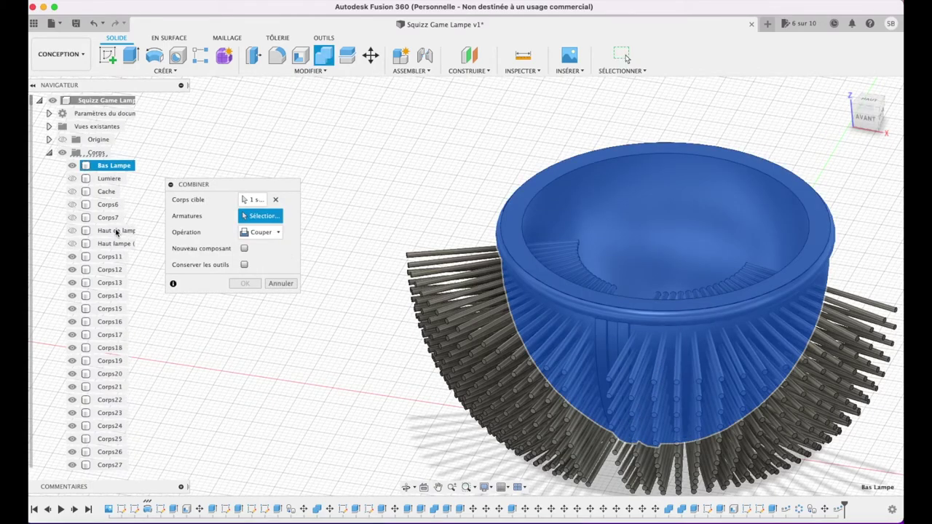
{"action": "left_click", "coordinate": [111, 242]}
{"action": "scroll", "coordinate": [109, 259], "scroll_direction": "down", "scroll_amount": 20}
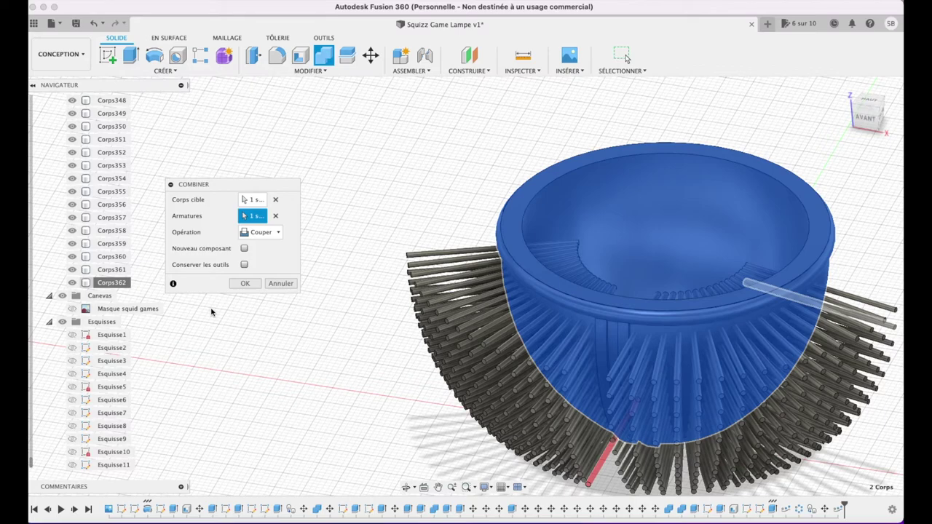
{"action": "left_click", "coordinate": [111, 283], "text": "shift"}
{"action": "left_click", "coordinate": [245, 283]}
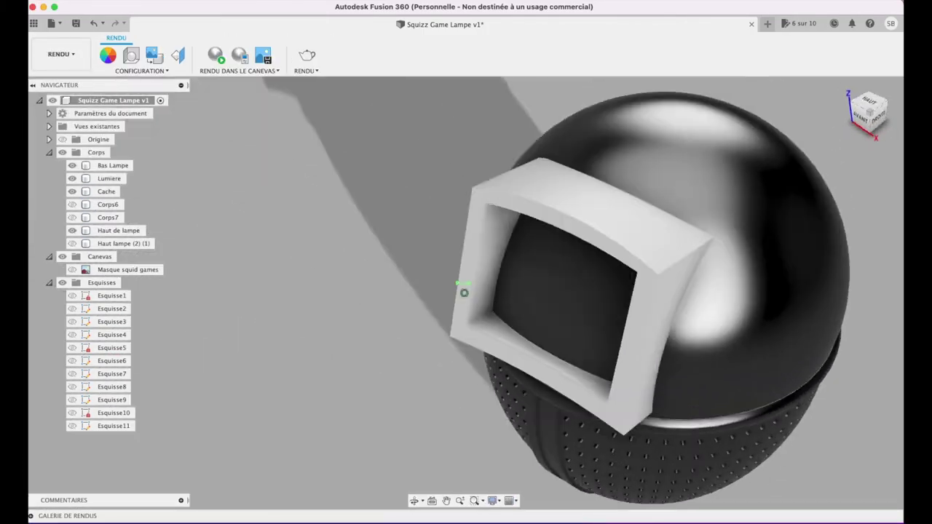
- Orbit around the rendered perforated lamp in the Rendu workspace
{"action": "middle_click_drag", "start_coordinate": [464, 291], "coordinate": [856, 113], "text": "shift"}
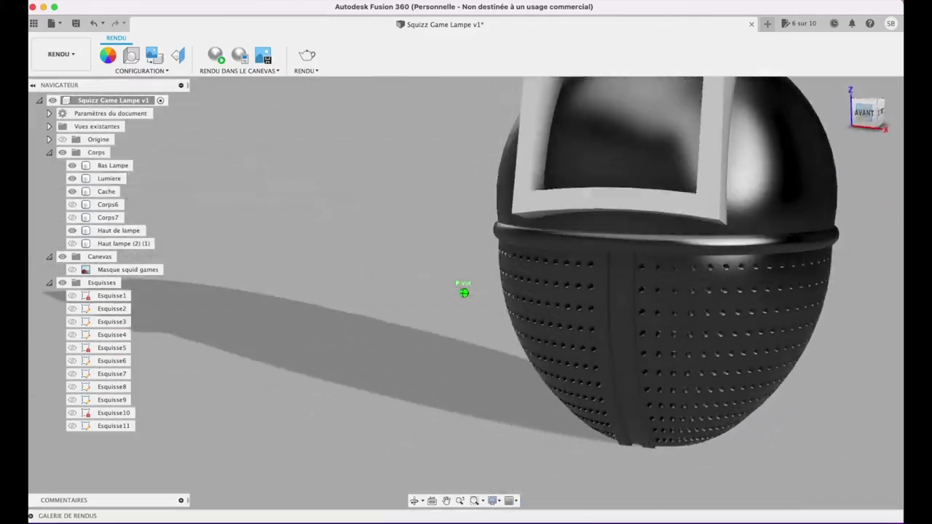